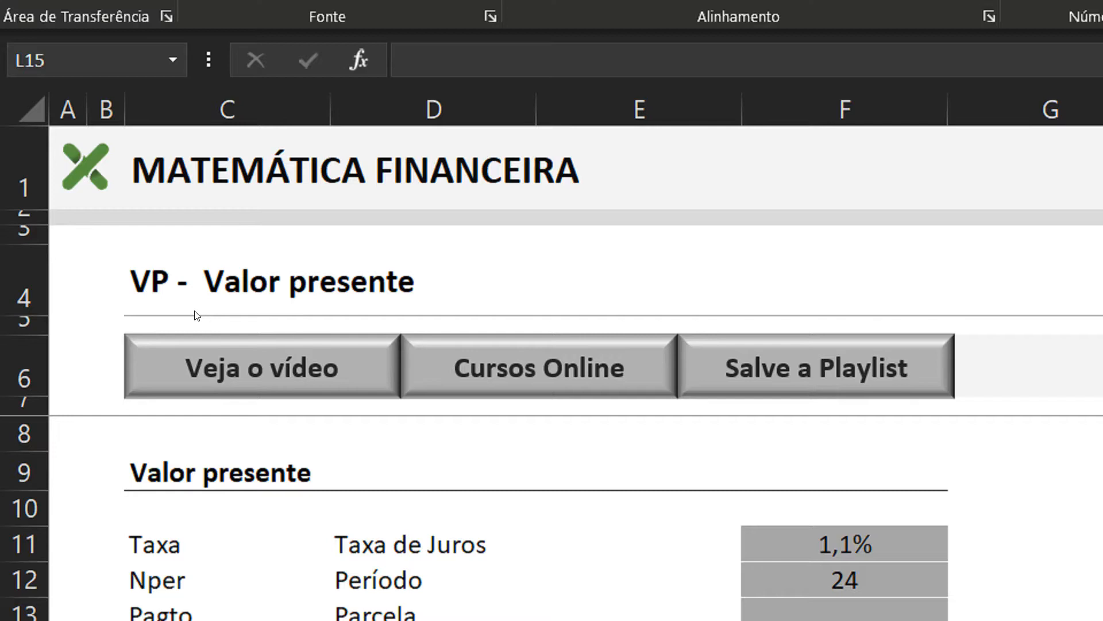
{"action": "key", "text": "F5"}
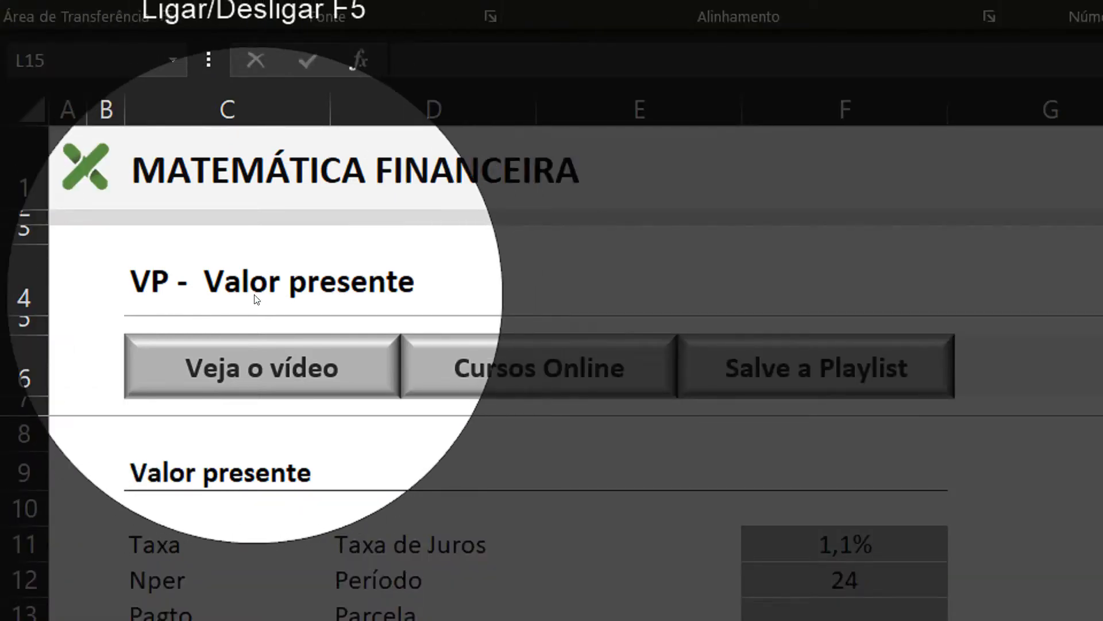
{"action": "key", "text": "F5"}
{"action": "key", "text": "F10"}
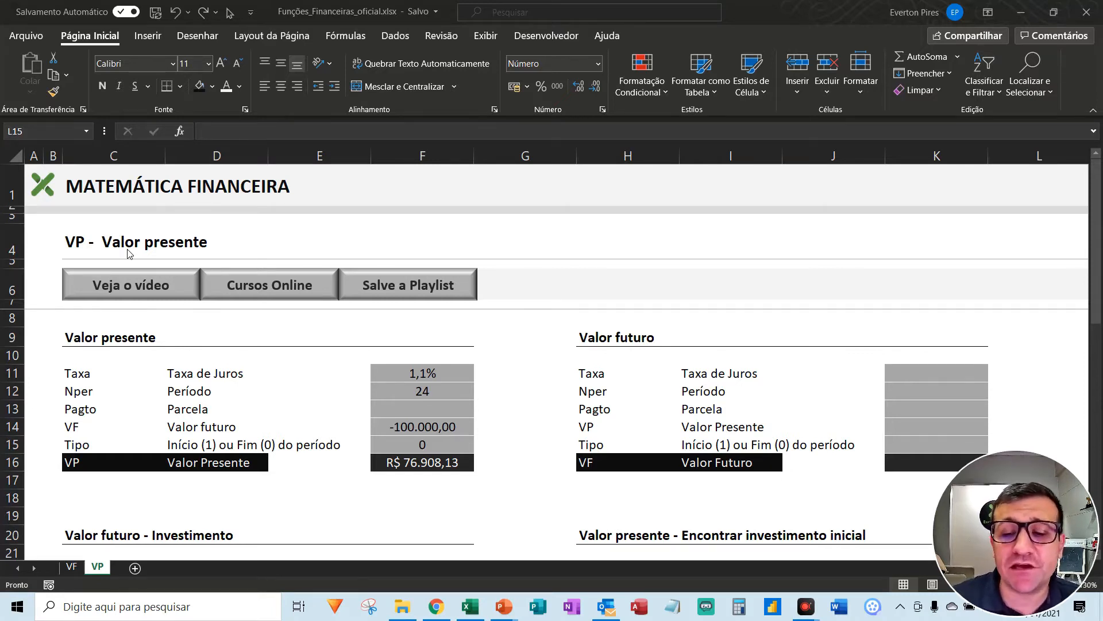
- Look over the exercises on the VP sheet and the rate, period and future value inputs of the Valor presente block
{"action": "scroll", "coordinate": [315, 331], "scroll_direction": "down", "scroll_amount": 4}
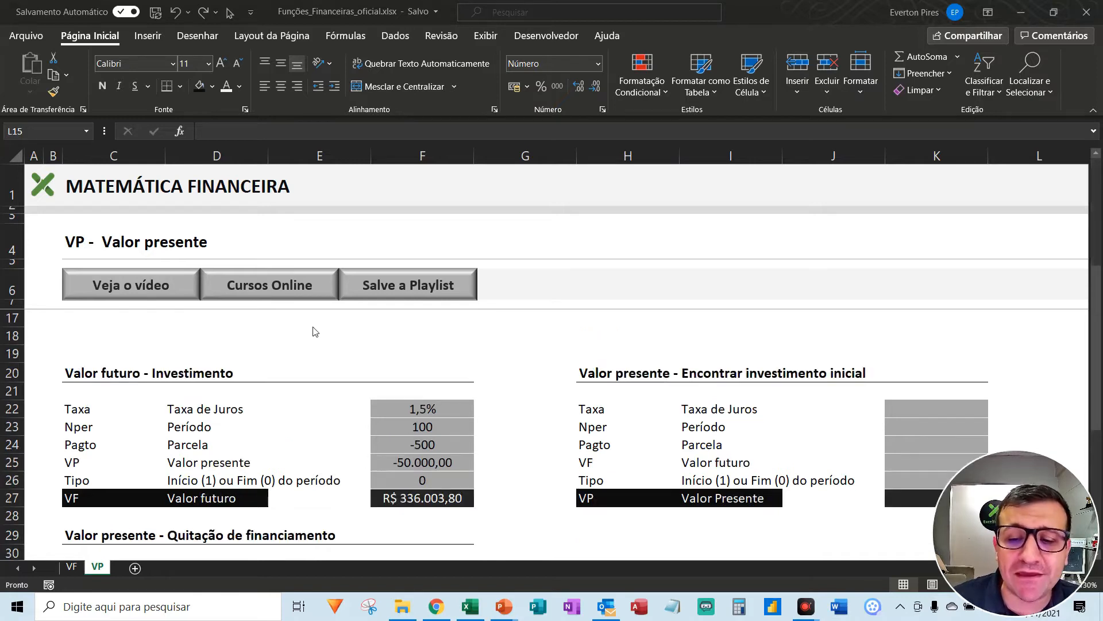
{"action": "scroll", "coordinate": [315, 331], "scroll_direction": "down", "scroll_amount": 1}
{"action": "scroll", "coordinate": [313, 330], "scroll_direction": "up", "scroll_amount": 5}
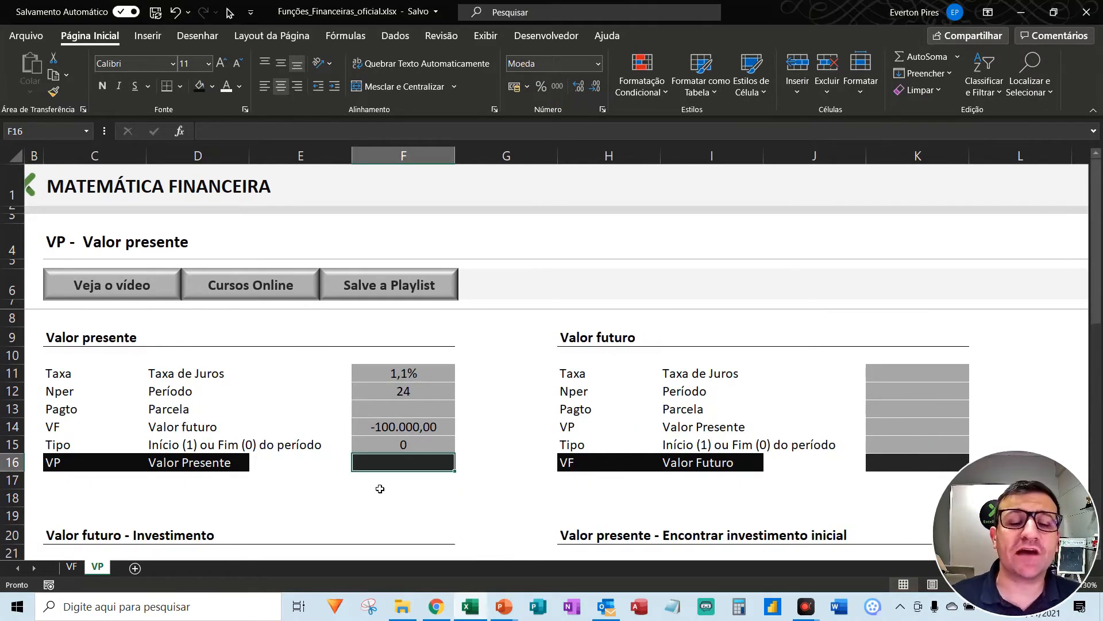
{"action": "scroll", "coordinate": [282, 437], "scroll_direction": "down", "scroll_amount": 2}
{"action": "scroll", "coordinate": [282, 437], "scroll_direction": "up", "scroll_amount": 2}
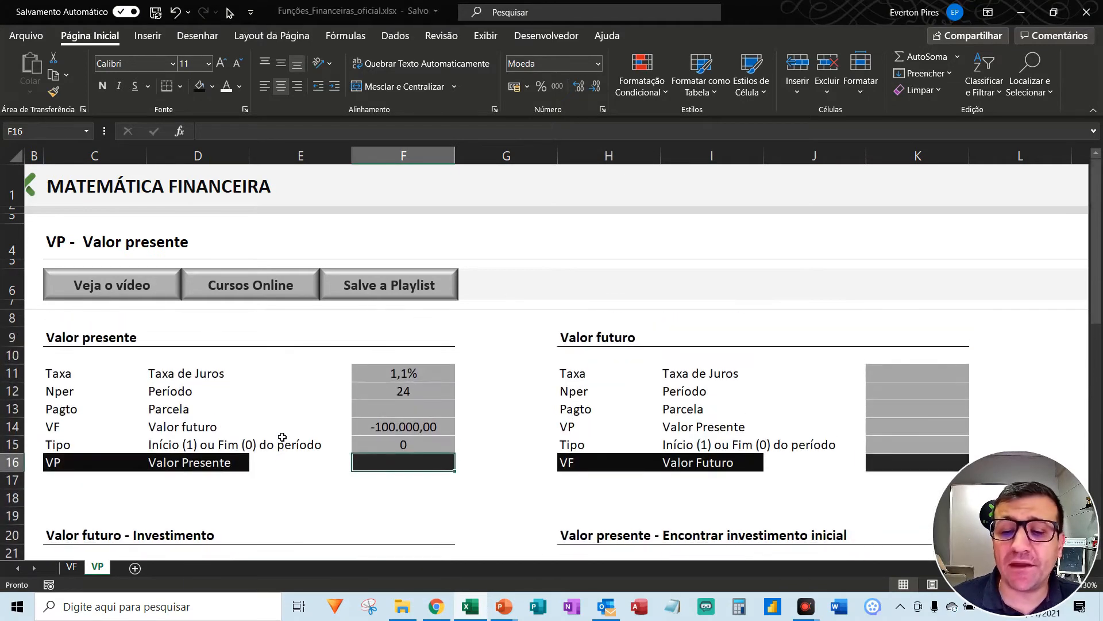
{"action": "left_click", "coordinate": [408, 369]}
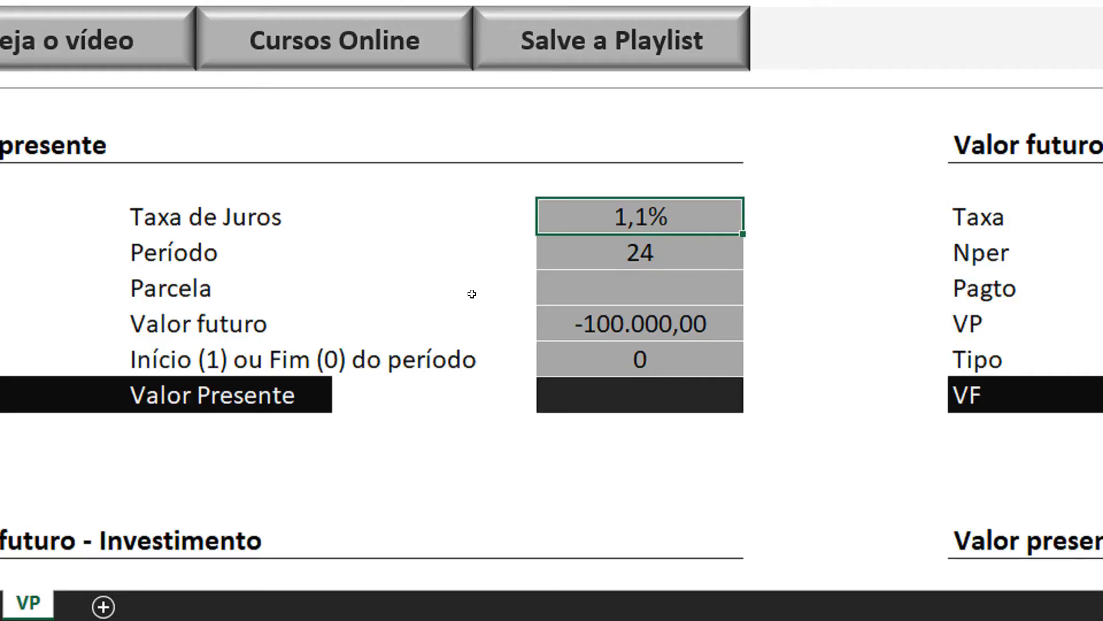
{"action": "left_click", "coordinate": [607, 253]}
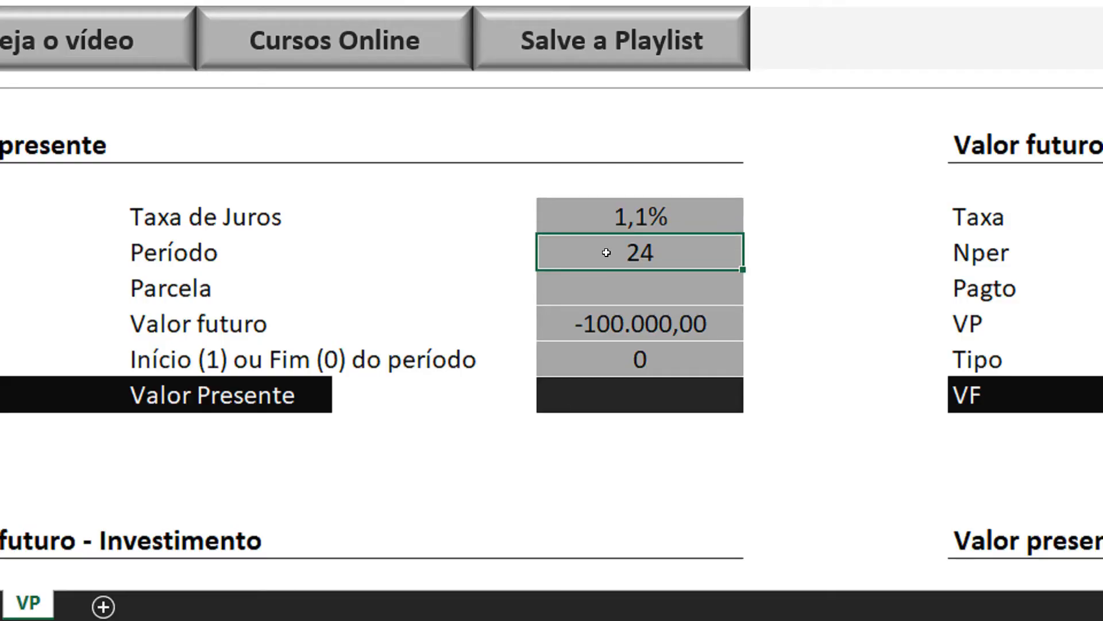
{"action": "left_click", "coordinate": [584, 327]}
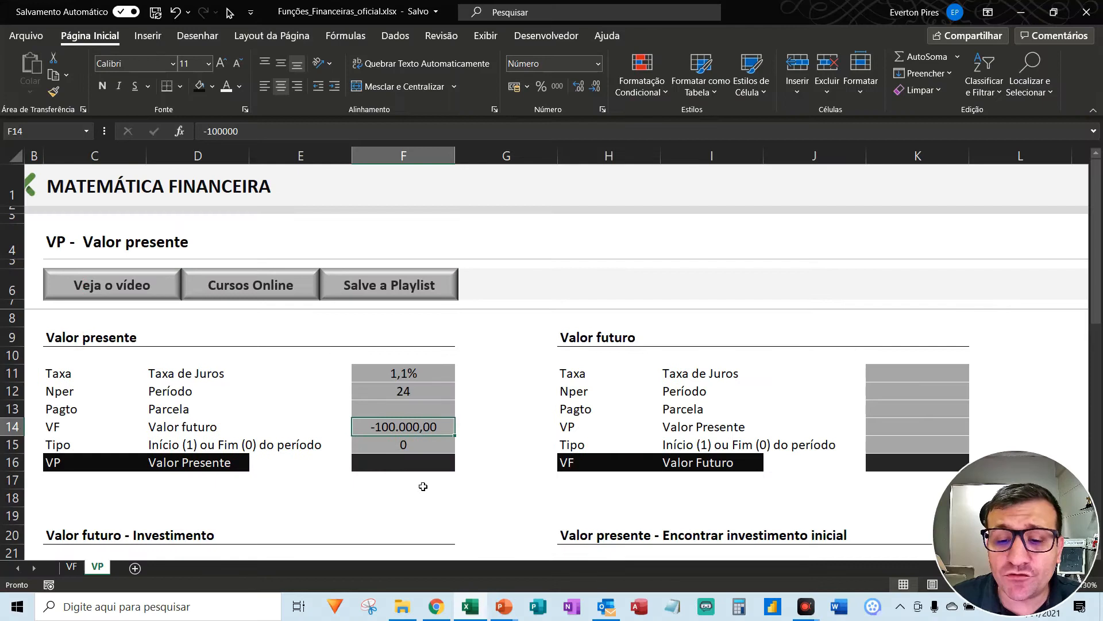
- Start a VP formula in F16 of the Valor presente block, using the interest rate in F11 as its first argument
{"action": "left_click", "coordinate": [679, 409]}
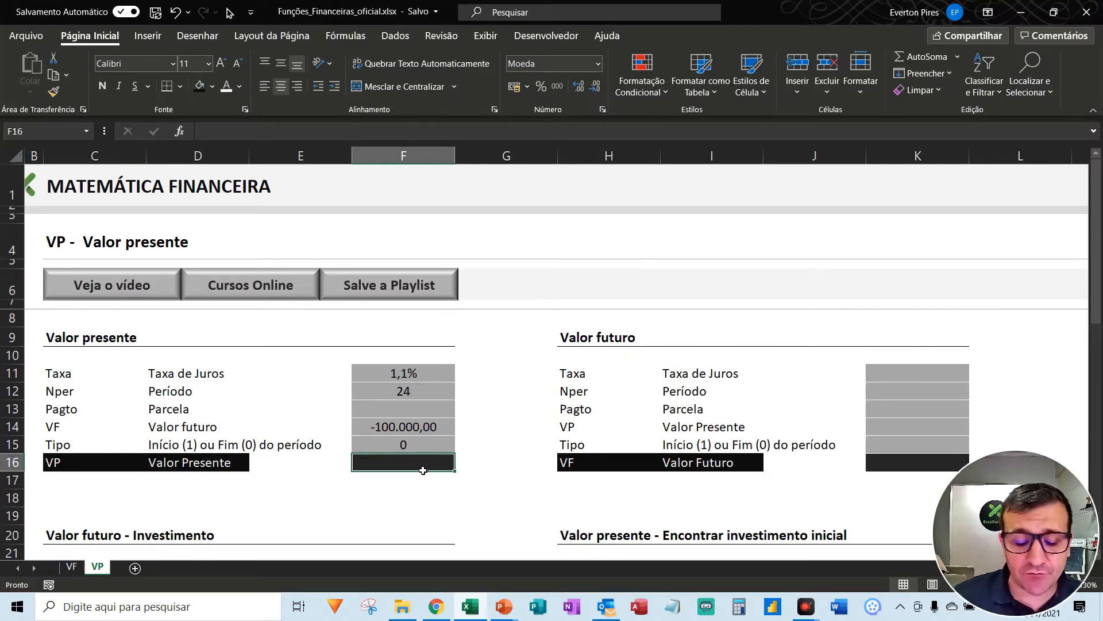
{"action": "type", "text": "=vp"}
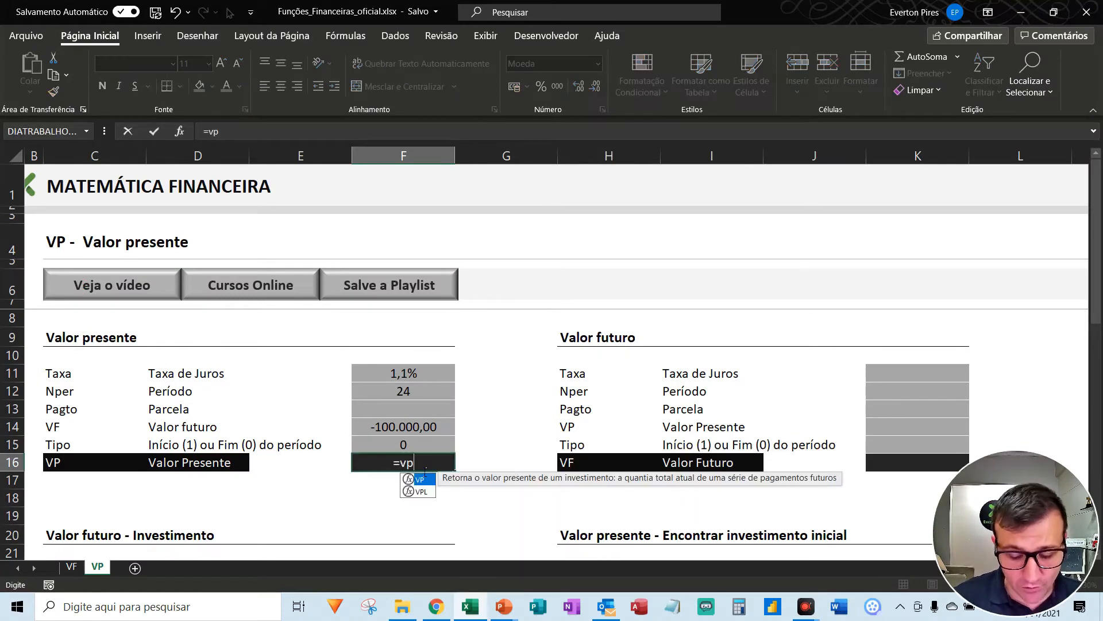
{"action": "type", "text": "("}
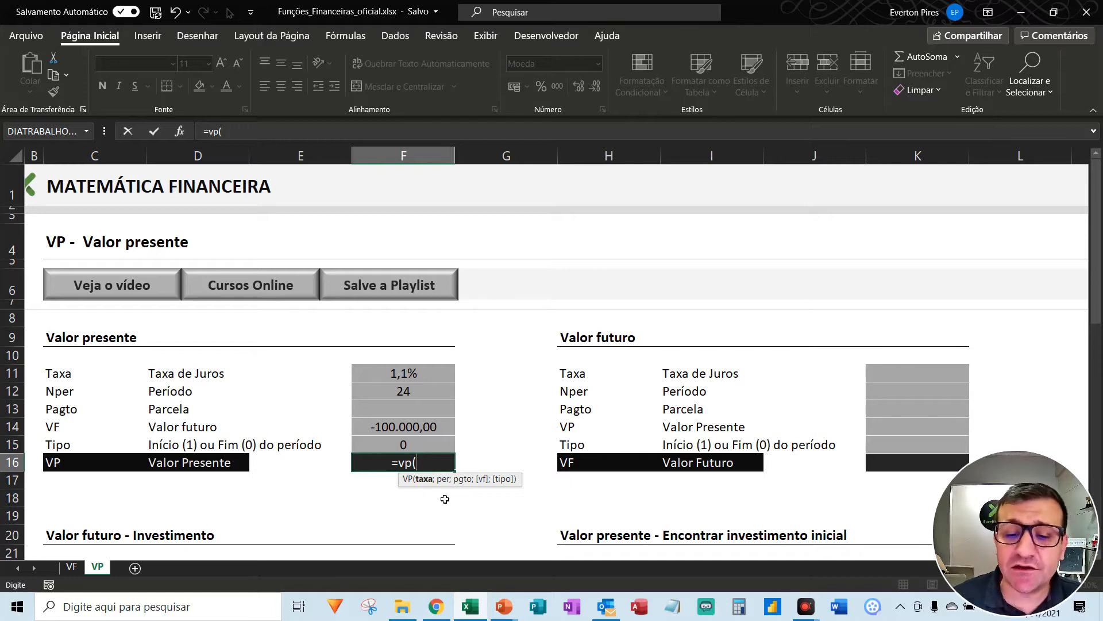
{"action": "key", "text": "Up"}
{"action": "key", "text": "Up"}
{"action": "key", "text": "Up"}
{"action": "key", "text": "Up"}
{"action": "key", "text": "Up"}
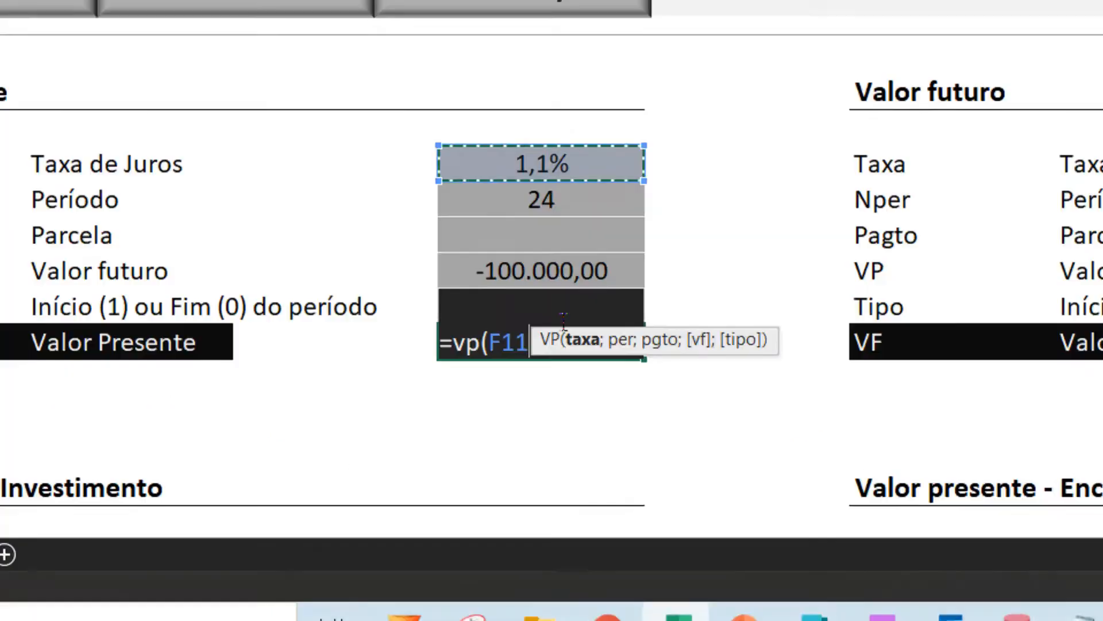
{"action": "type", "text": ";"}
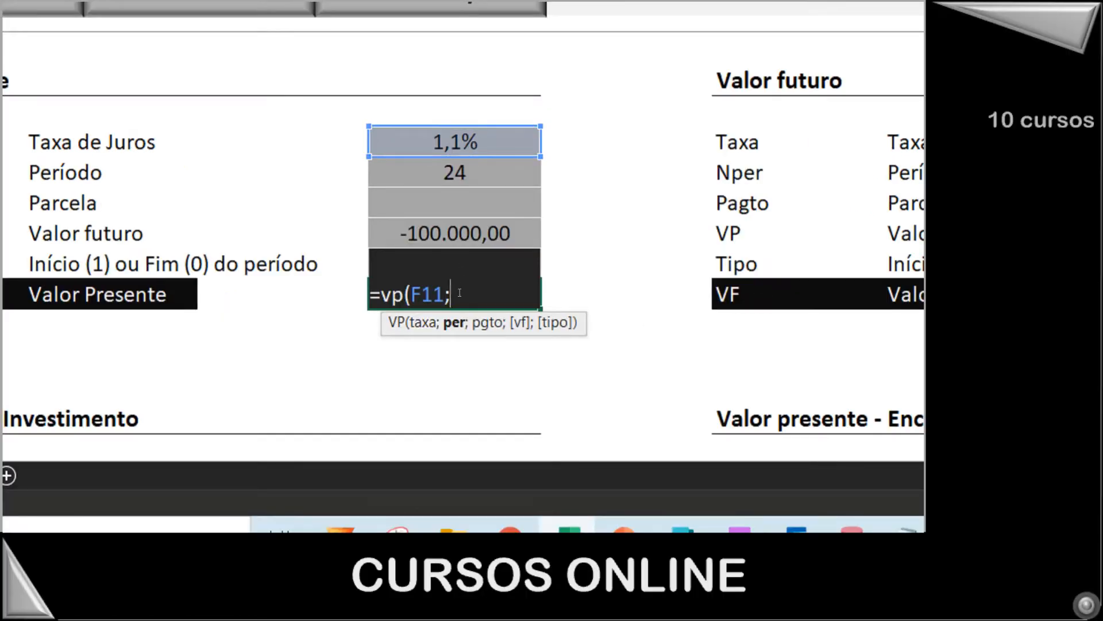
- Add the period in F12 as the second argument of the VP formula
{"action": "key", "text": "Up"}
{"action": "key", "text": "Up"}
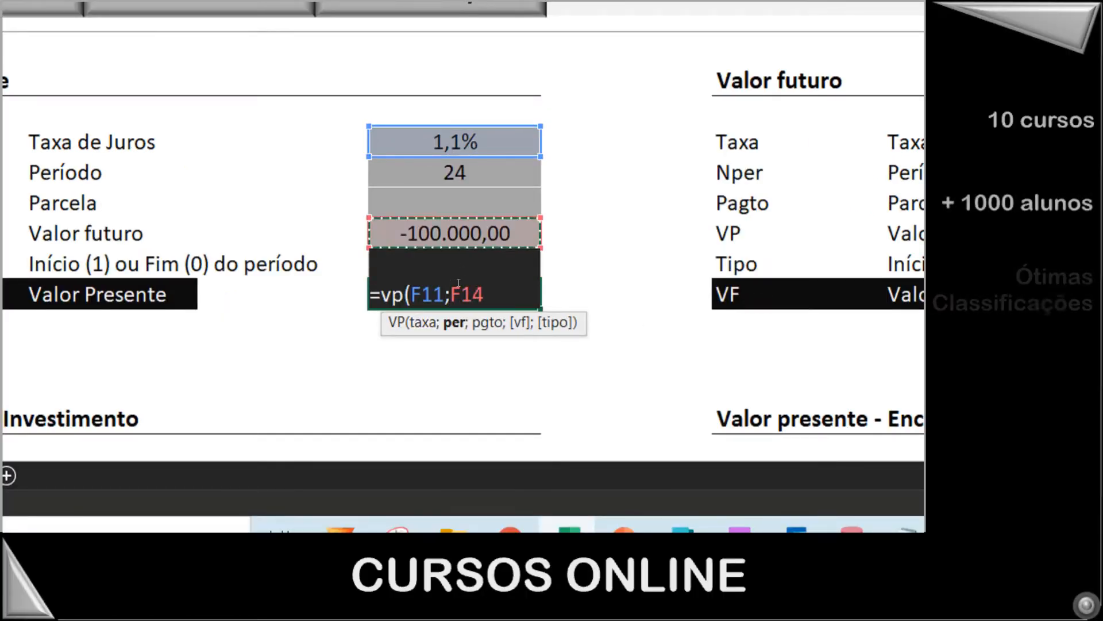
{"action": "key", "text": "Up"}
{"action": "key", "text": "Up"}
{"action": "key", "text": "Up"}
{"action": "key", "text": "Down"}
{"action": "type", "text": ";"}
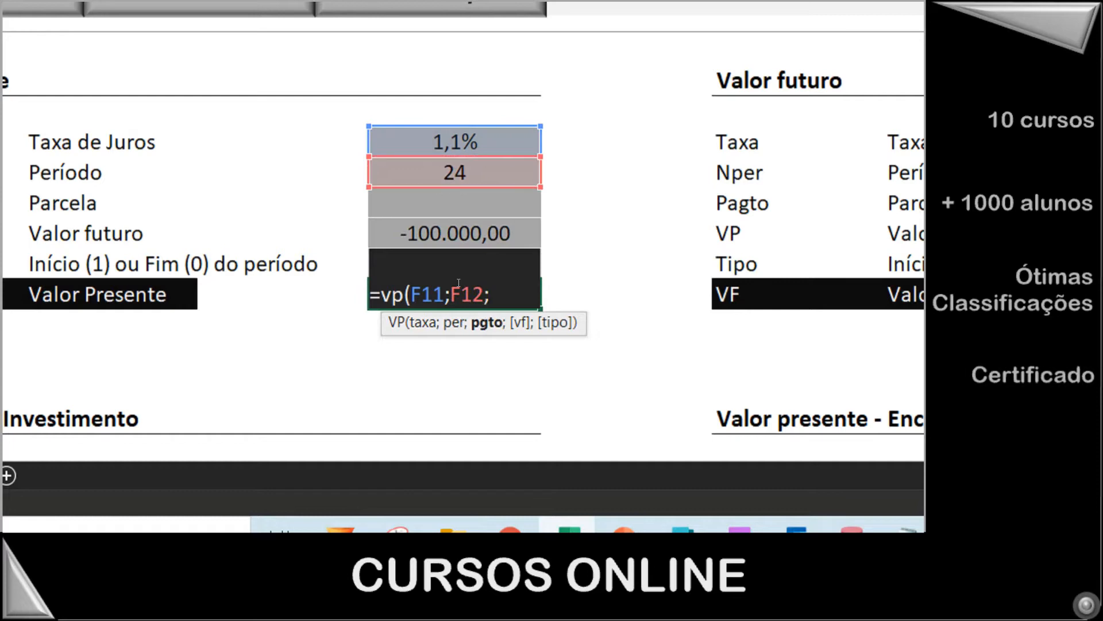
- Complete the VP formula with payment F13, future value F14 and type 0, giving =VP(F11;F12;F13;F14;0)
{"action": "key", "text": "Up"}
{"action": "key", "text": "Up"}
{"action": "key", "text": "Up"}
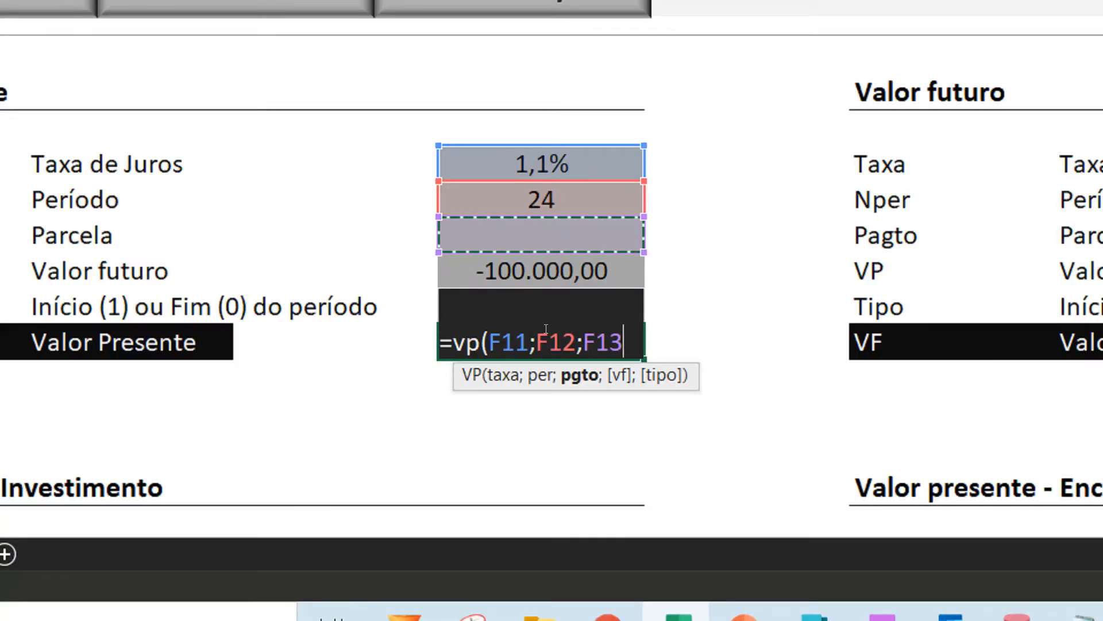
{"action": "type", "text": ";"}
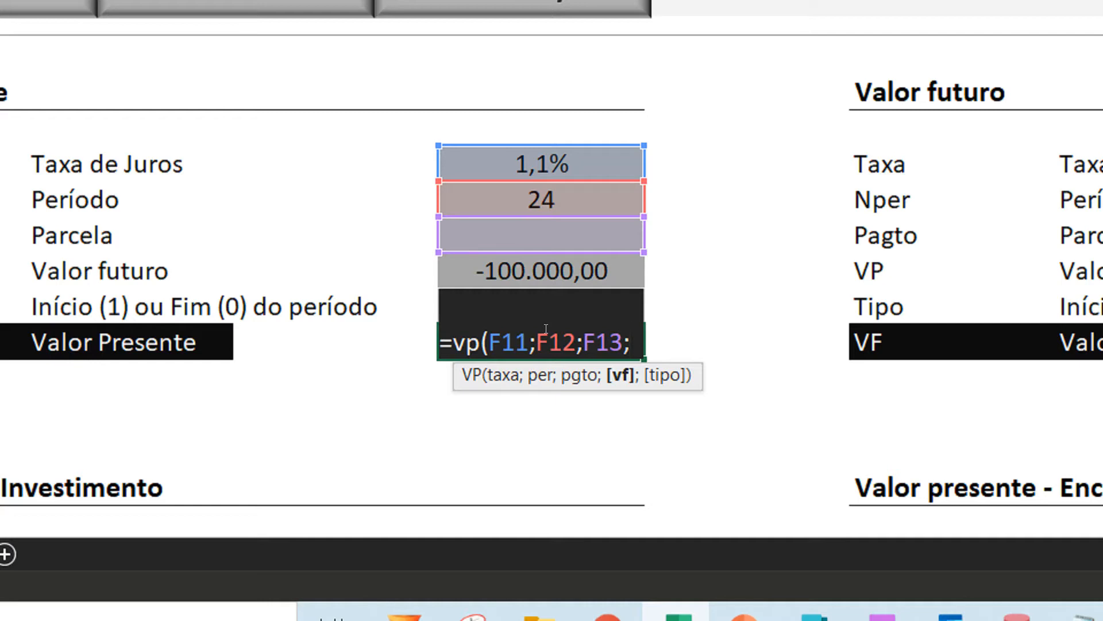
{"action": "key", "text": "Up"}
{"action": "key", "text": "Up"}
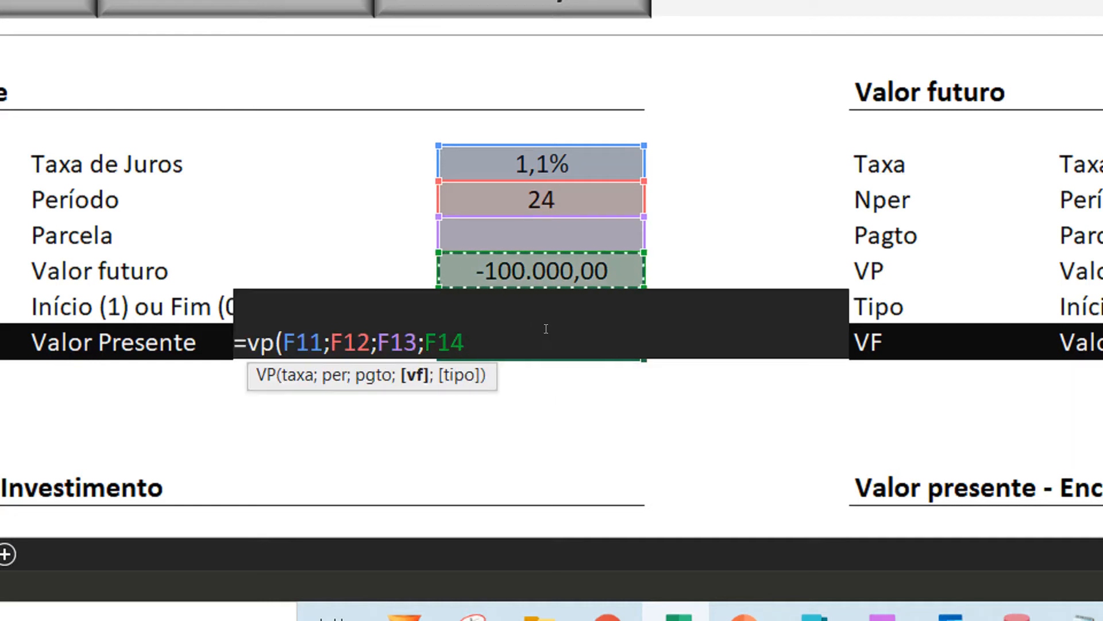
{"action": "type", "text": ";"}
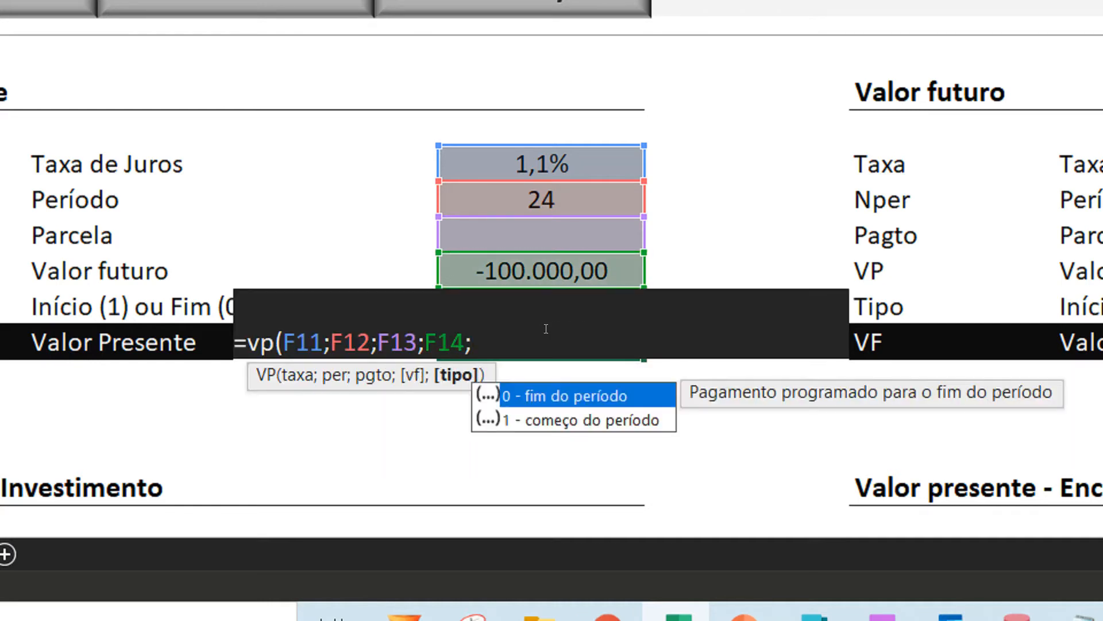
{"action": "type", "text": "0"}
{"action": "type", "text": ")"}
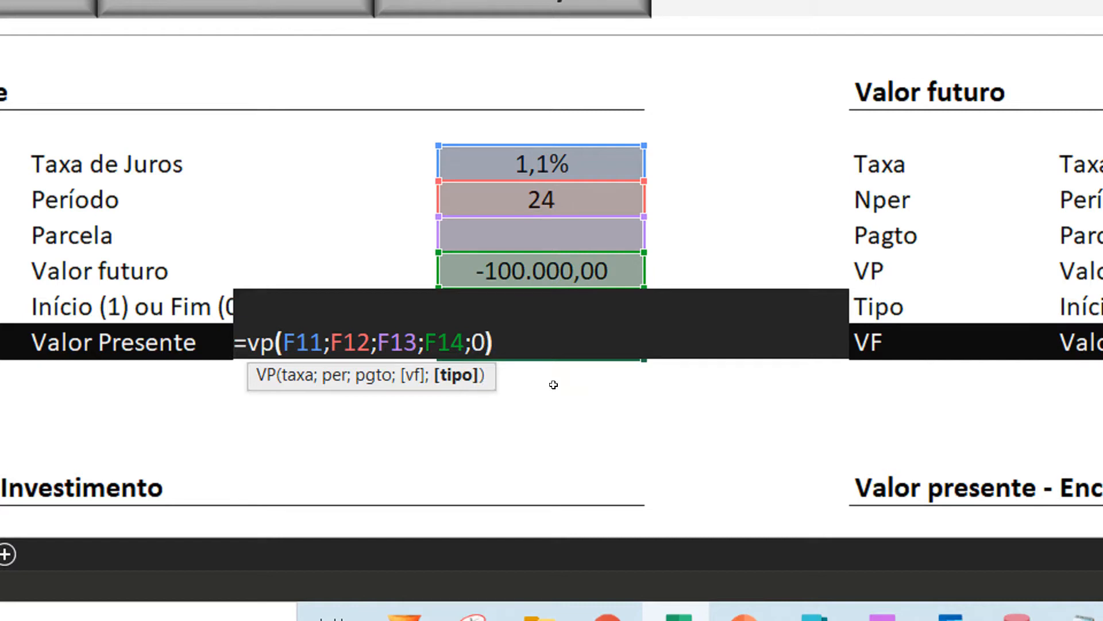
{"action": "key", "text": "Return"}
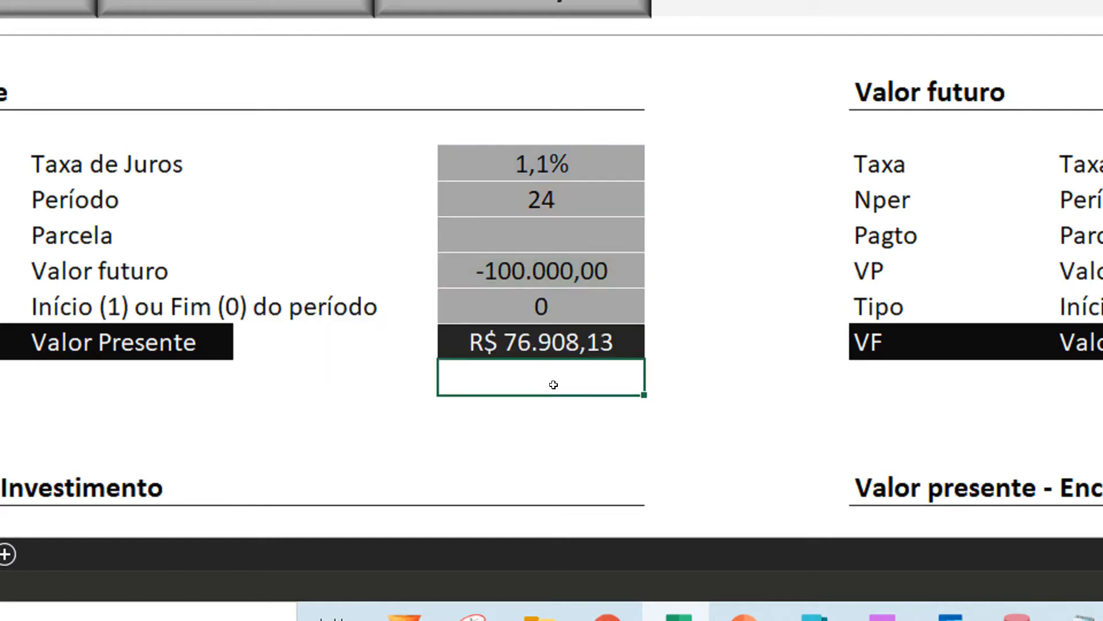
- Examine the rate, period, future value and calculated present value in the Valor presente block
{"action": "left_click", "coordinate": [536, 263]}
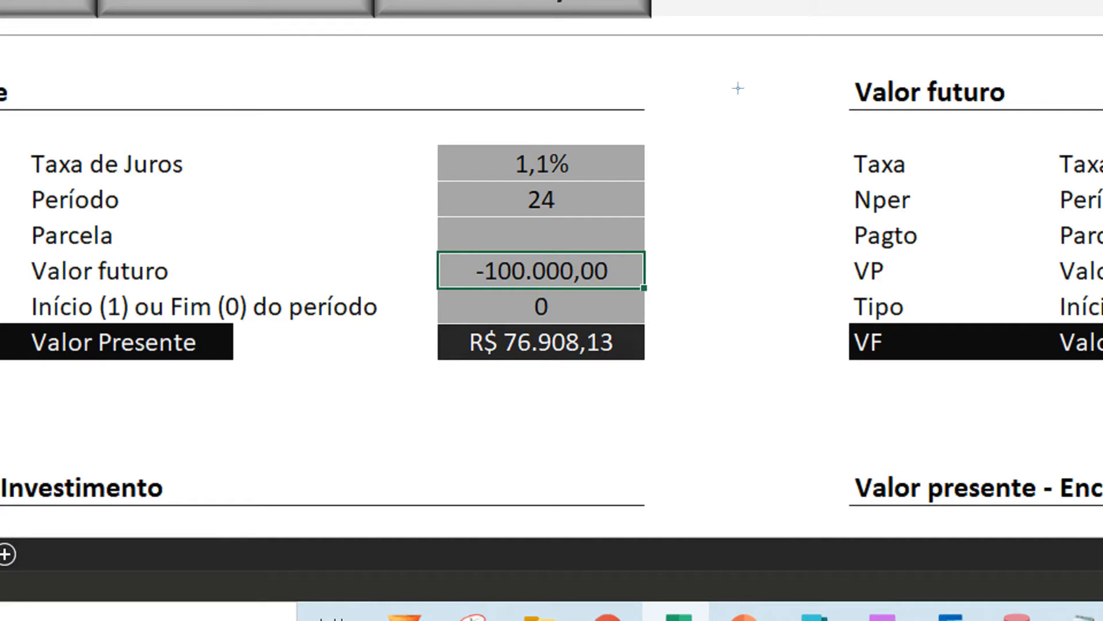
{"action": "left_click_drag", "start_coordinate": [786, 51], "coordinate": [586, 153]}
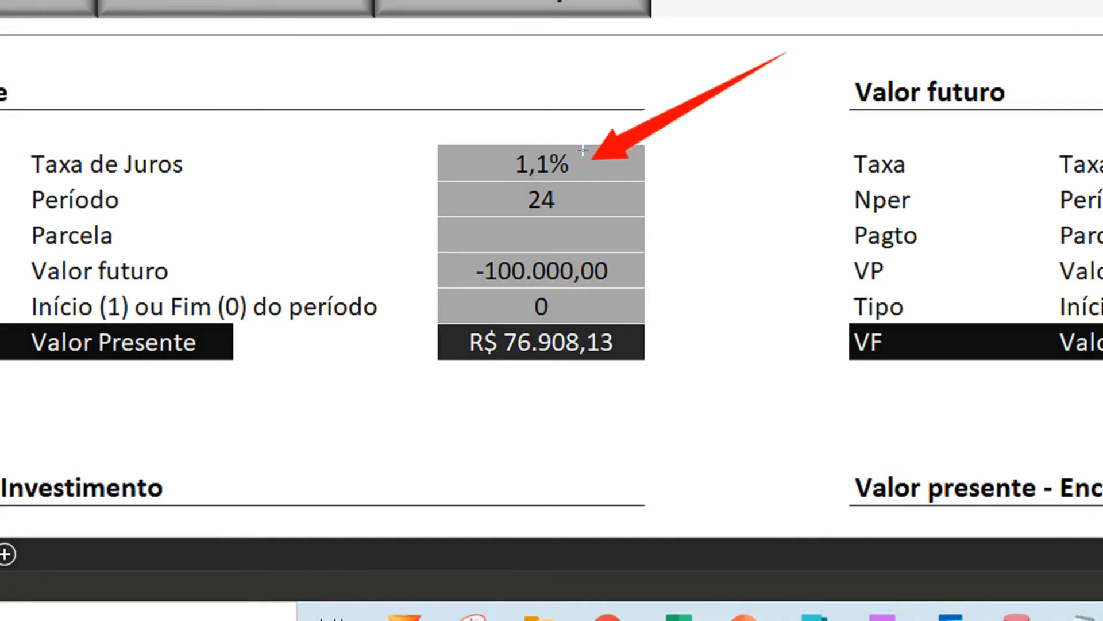
{"action": "left_click_drag", "start_coordinate": [701, 170], "coordinate": [567, 183]}
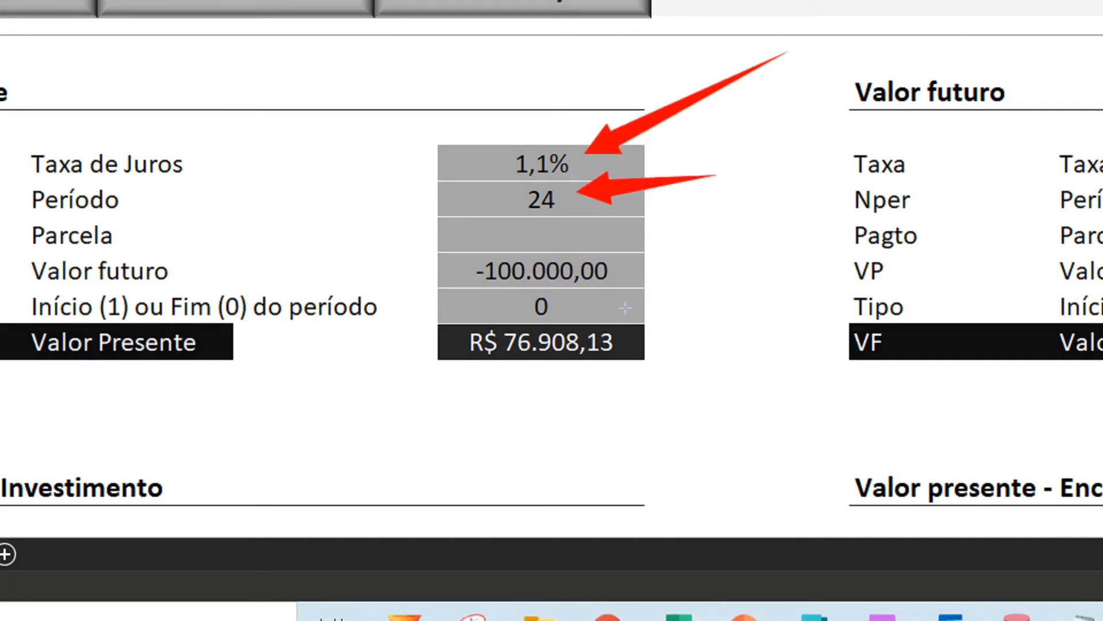
{"action": "mouse_move", "coordinate": [738, 315]}
{"action": "left_mouse_down"}
{"action": "mouse_move", "coordinate": [625, 317]}
{"action": "mouse_move", "coordinate": [606, 328]}
{"action": "mouse_move", "coordinate": [617, 331]}
{"action": "left_mouse_up"}
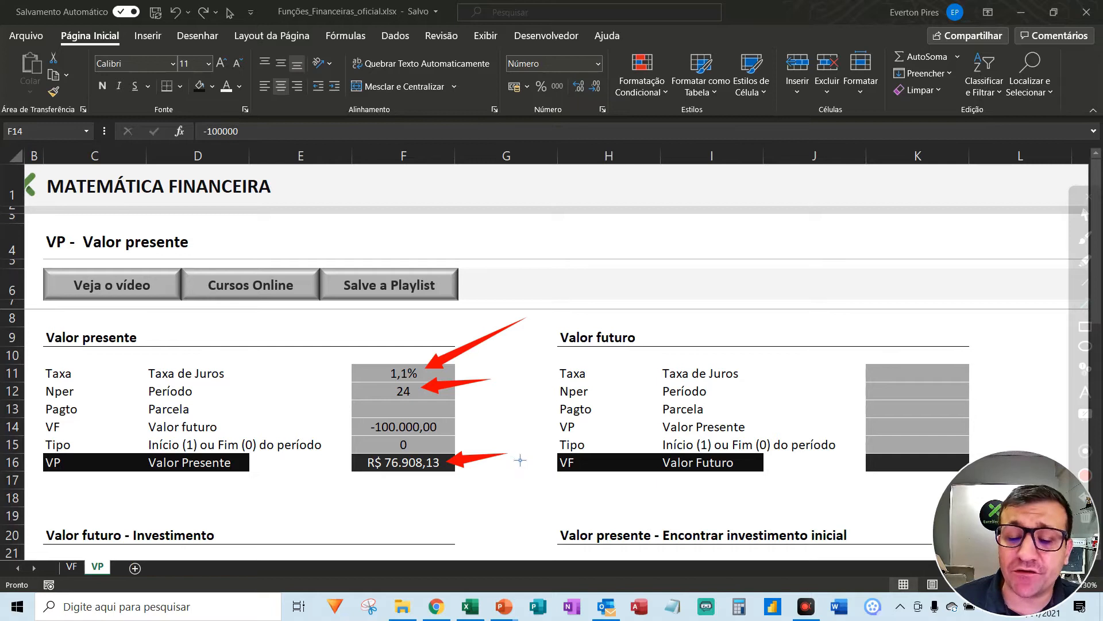
{"action": "key", "text": "Escape"}
{"action": "left_click", "coordinate": [892, 371]}
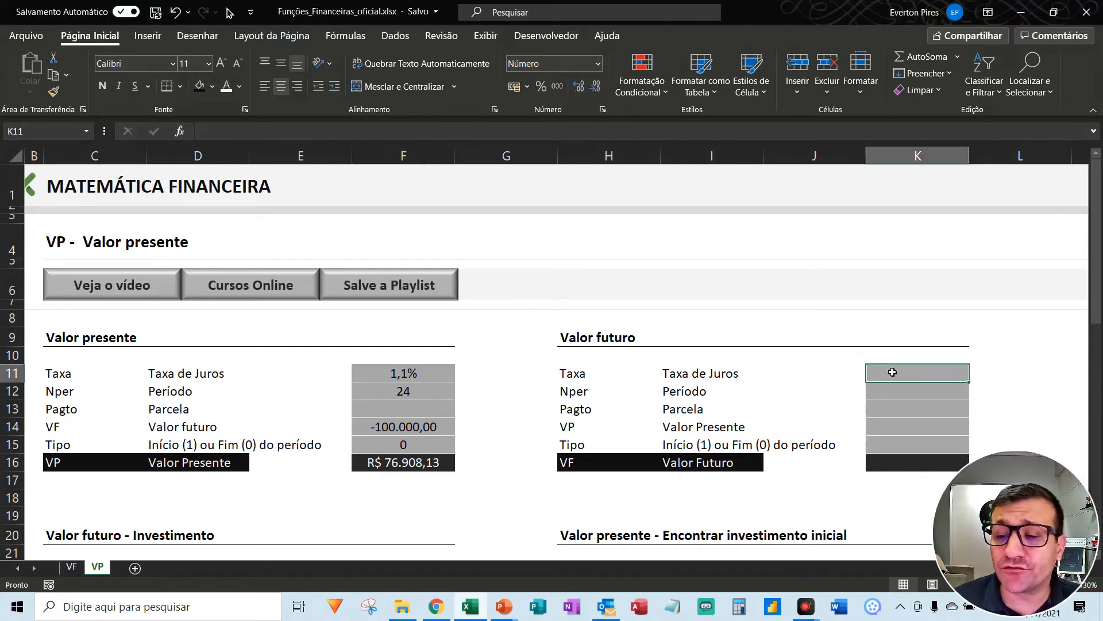
{"action": "left_click", "coordinate": [406, 467]}
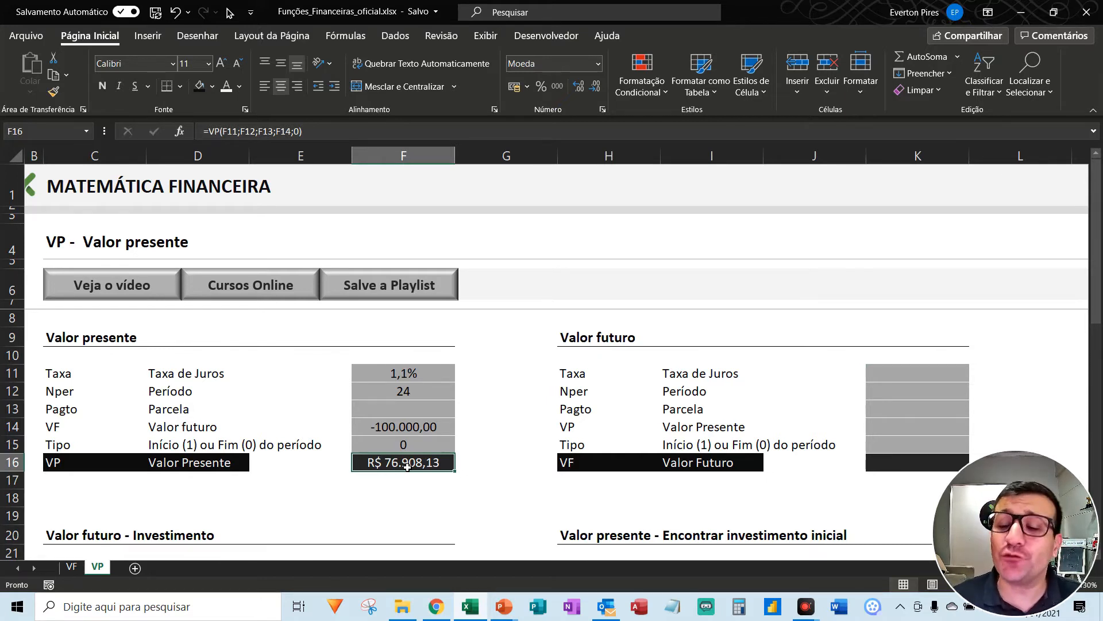
- Enter a rate of 1,1% in K11 and a period of 24 in K12 of the Valor futuro block, leaving Parcela blank
{"action": "key", "text": "Right"}
{"action": "key", "text": "Right"}
{"action": "key", "text": "Right"}
{"action": "key", "text": "Up"}
{"action": "key", "text": "Right"}
{"action": "key", "text": "Up"}
{"action": "key", "text": "Right"}
{"action": "key", "text": "Up"}
{"action": "key", "text": "Up"}
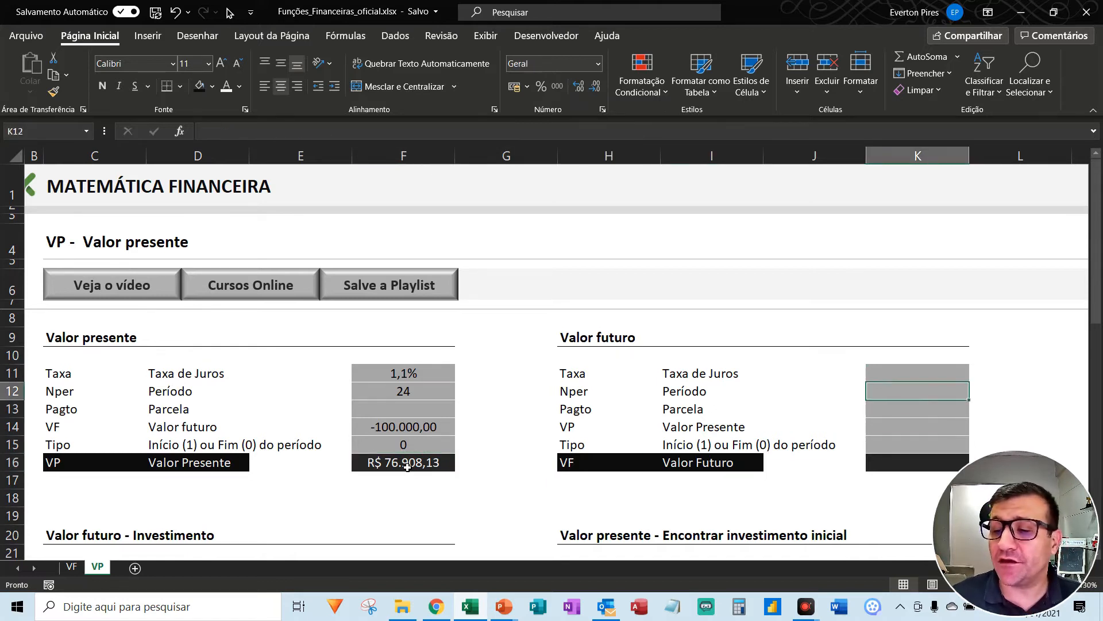
{"action": "key", "text": "Up"}
{"action": "type", "text": "1,1"}
{"action": "key", "text": "Return"}
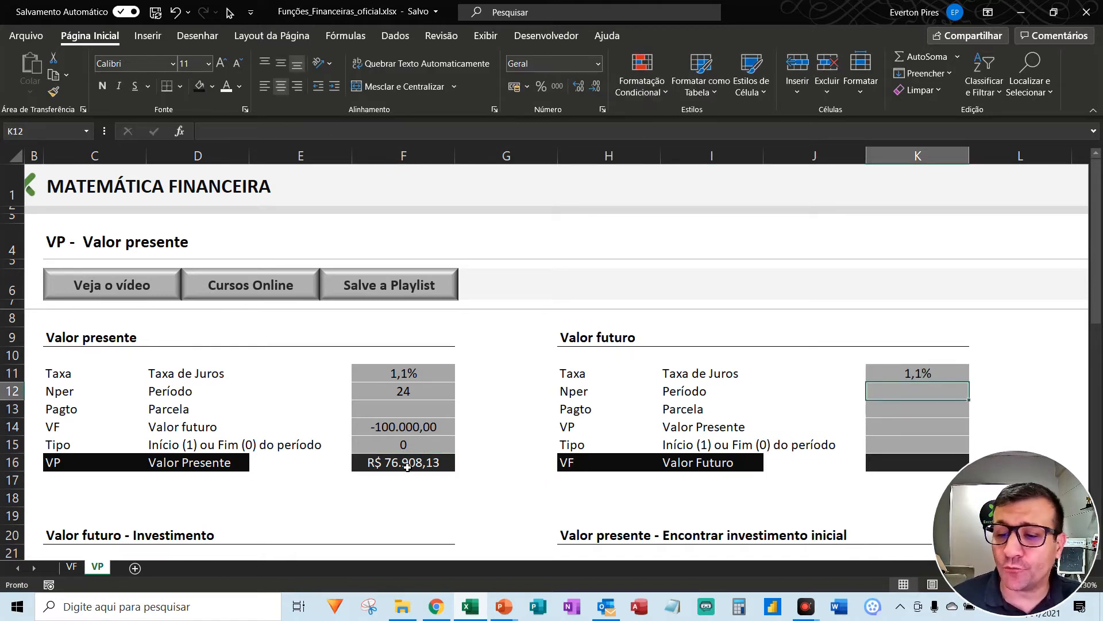
{"action": "type", "text": "24"}
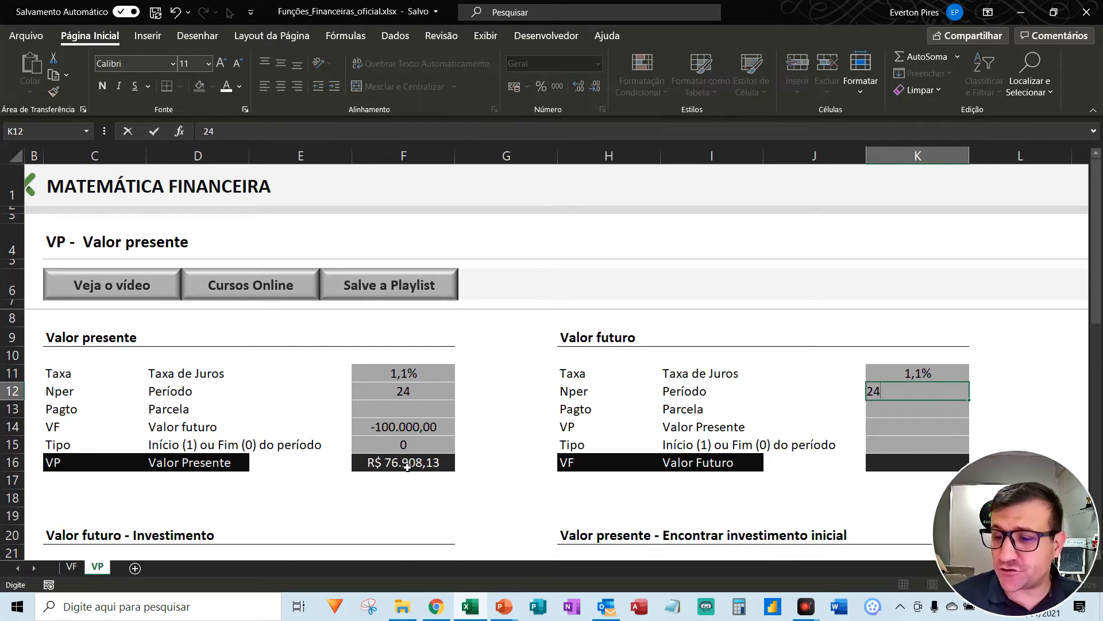
{"action": "key", "text": "Return"}
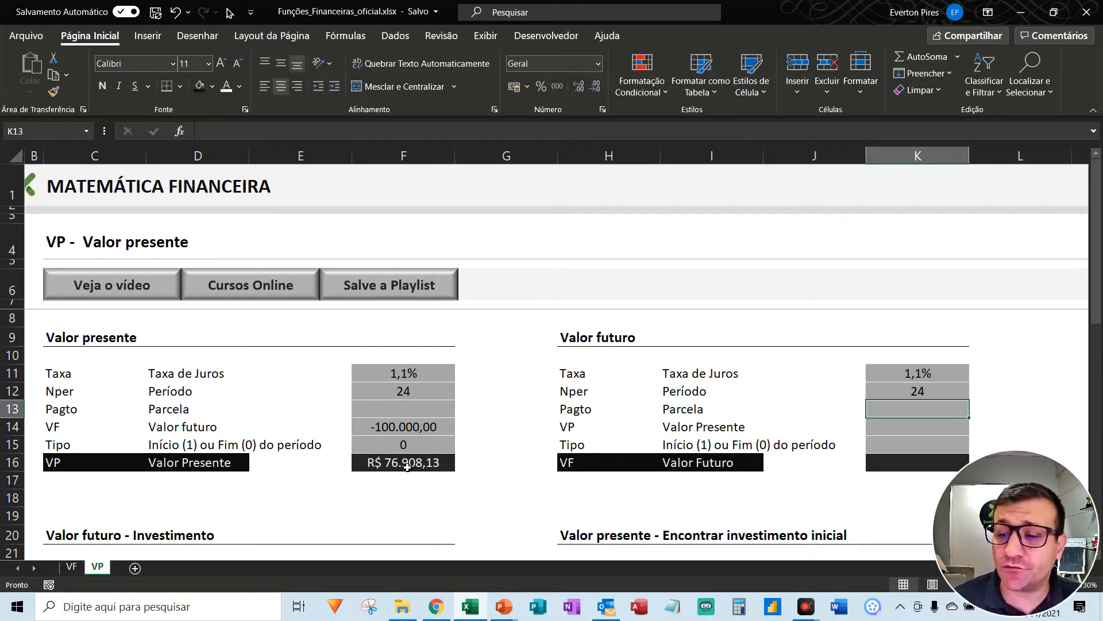
{"action": "key", "text": "Return"}
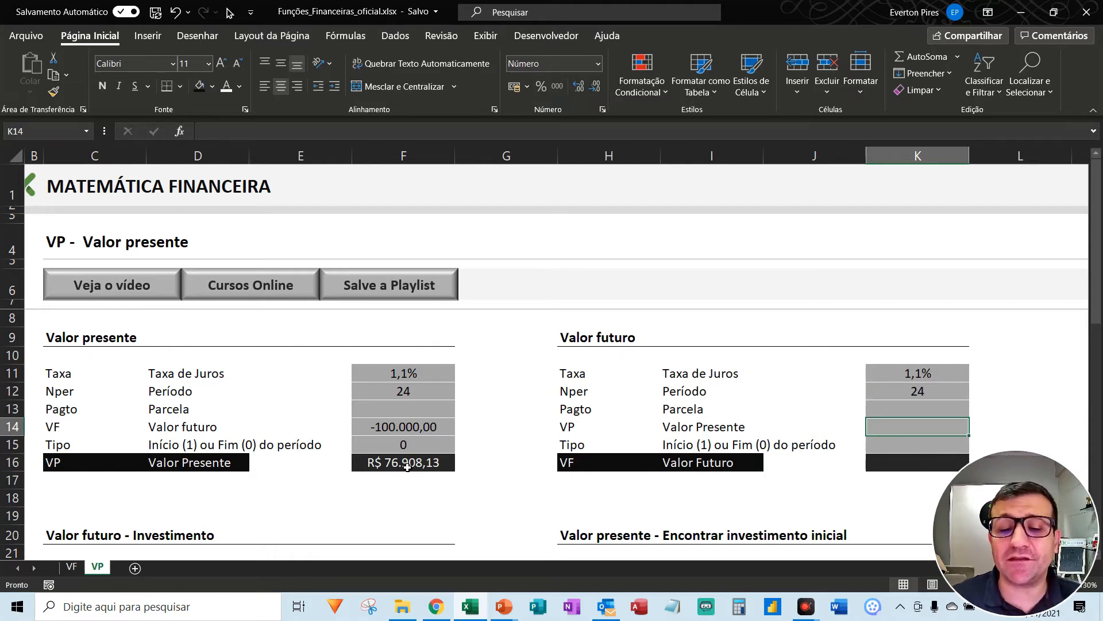
- Copy the present value result from F16 and paste it as a value only into K14 of the Valor futuro block
{"action": "left_click", "coordinate": [408, 467]}
{"action": "key", "text": "ctrl+c"}
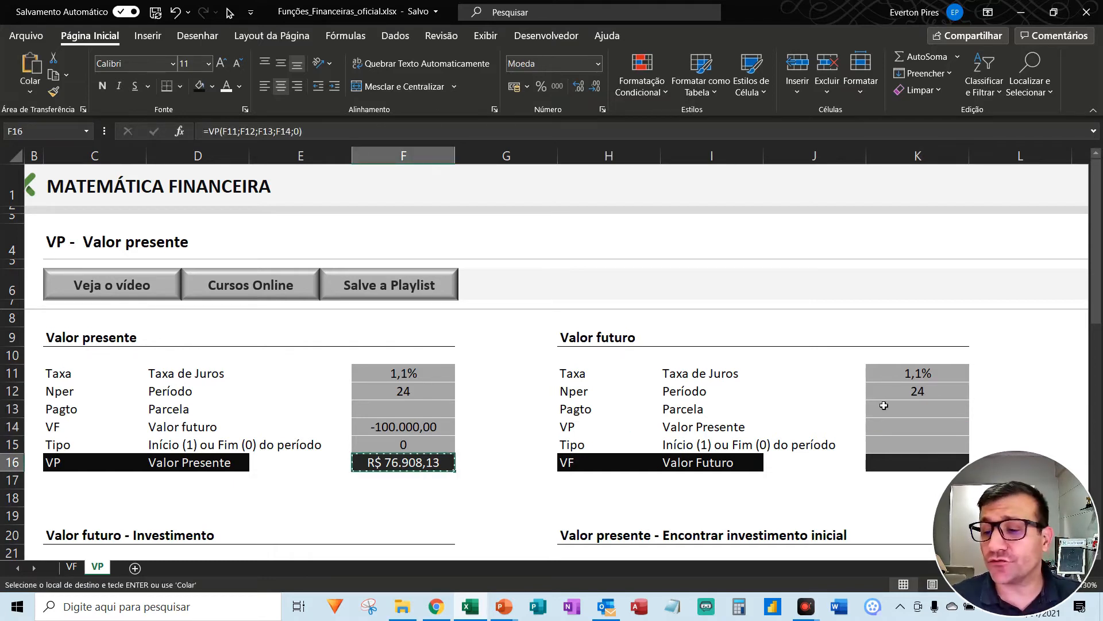
{"action": "left_click", "coordinate": [900, 431]}
{"action": "key", "text": "alt+c"}
{"action": "key", "text": "v"}
{"action": "key", "text": "v"}
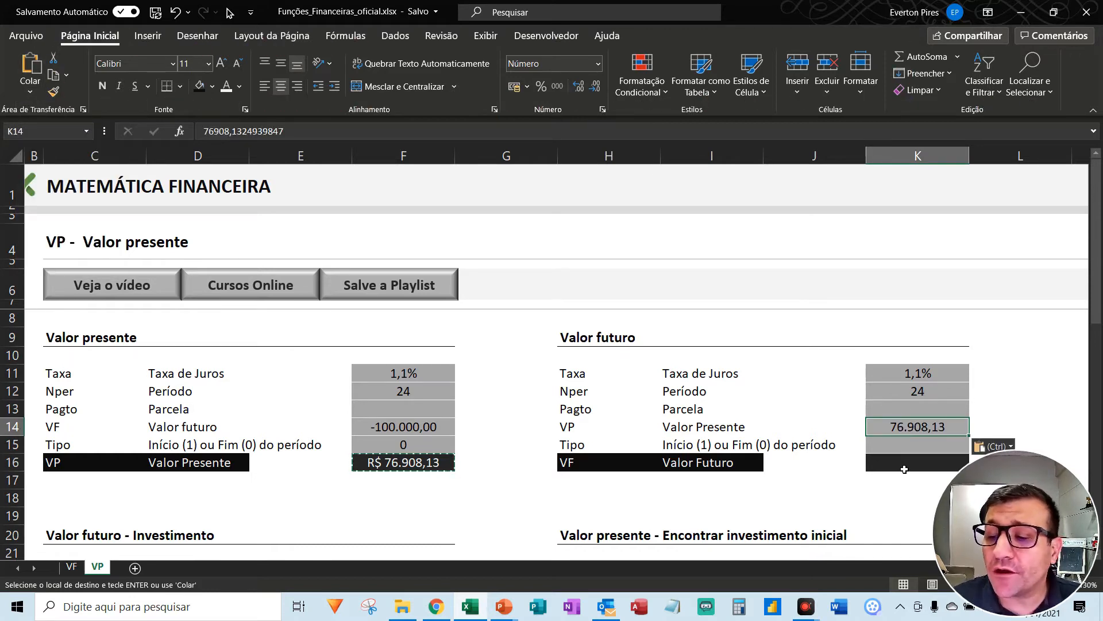
- Enter 0 as the Tipo in K15 of the Valor futuro block
{"action": "left_click", "coordinate": [914, 449]}
{"action": "type", "text": "0"}
{"action": "key", "text": "Return"}
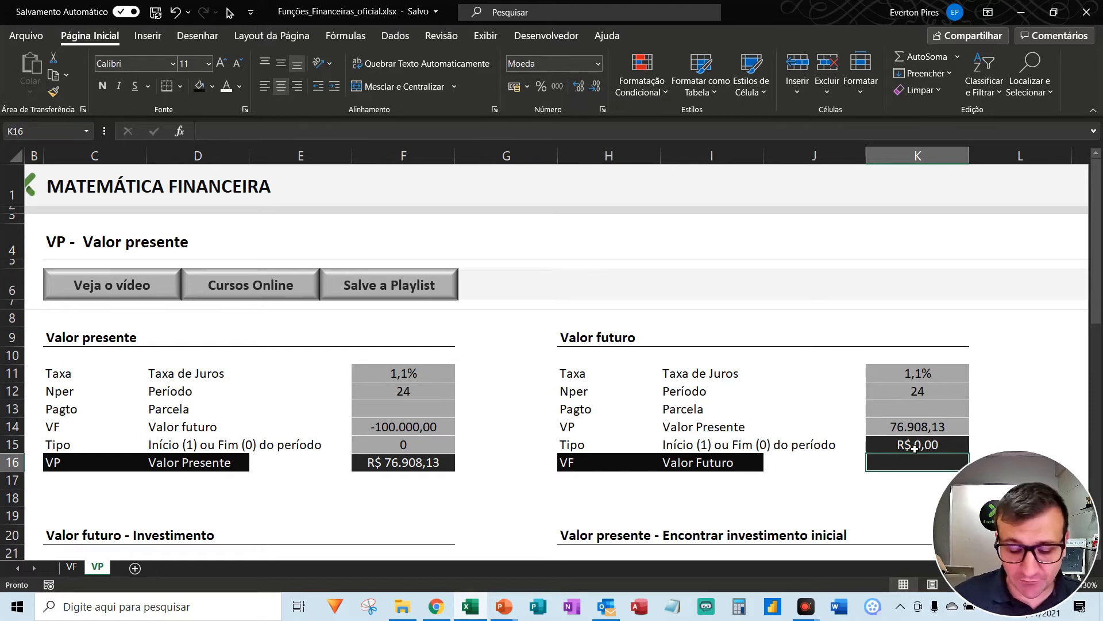
- Start a VF formula in K16 with K11 as the rate, K12 as the number of periods and K13 as the payment
{"action": "type", "text": "=v"}
{"action": "type", "text": "("}
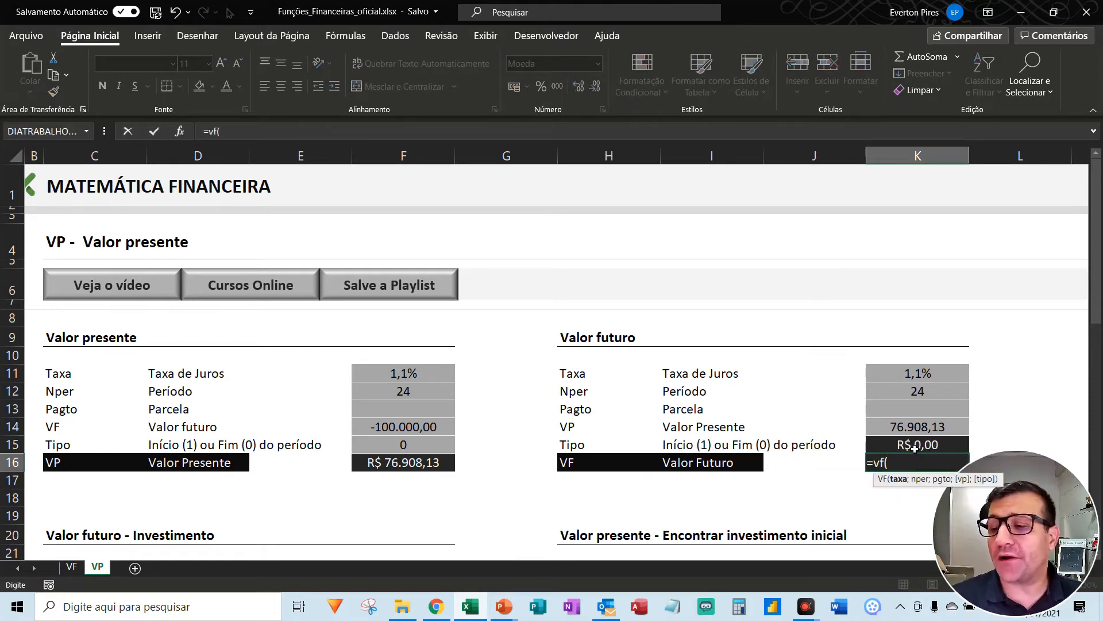
{"action": "key", "text": "Up"}
{"action": "key", "text": "Up"}
{"action": "key", "text": "Up"}
{"action": "key", "text": "Up"}
{"action": "key", "text": "Up"}
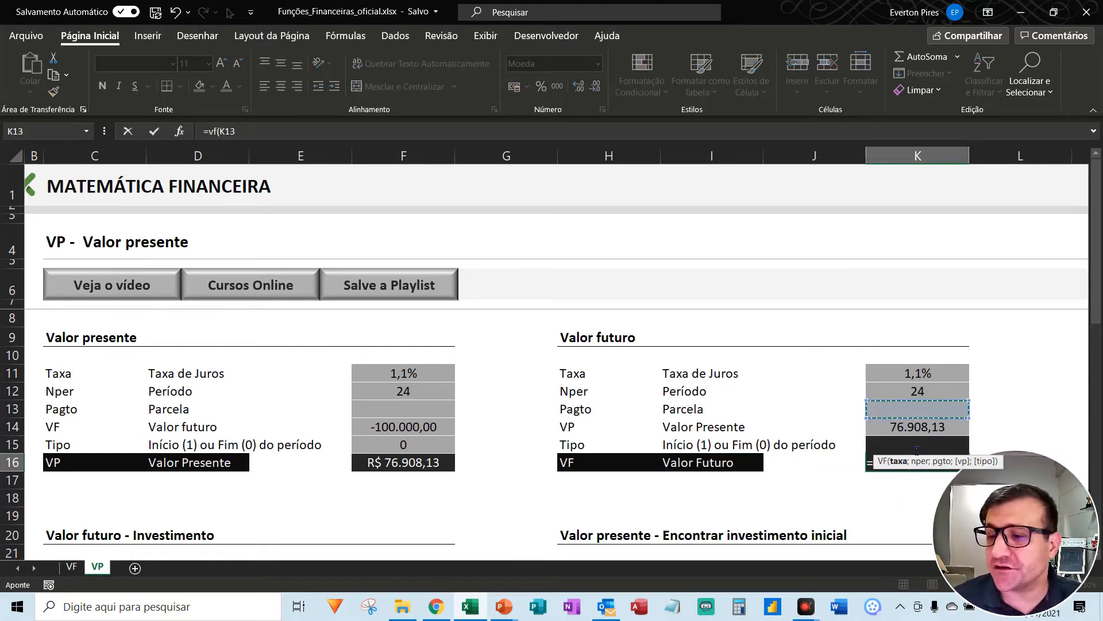
{"action": "type", "text": ";"}
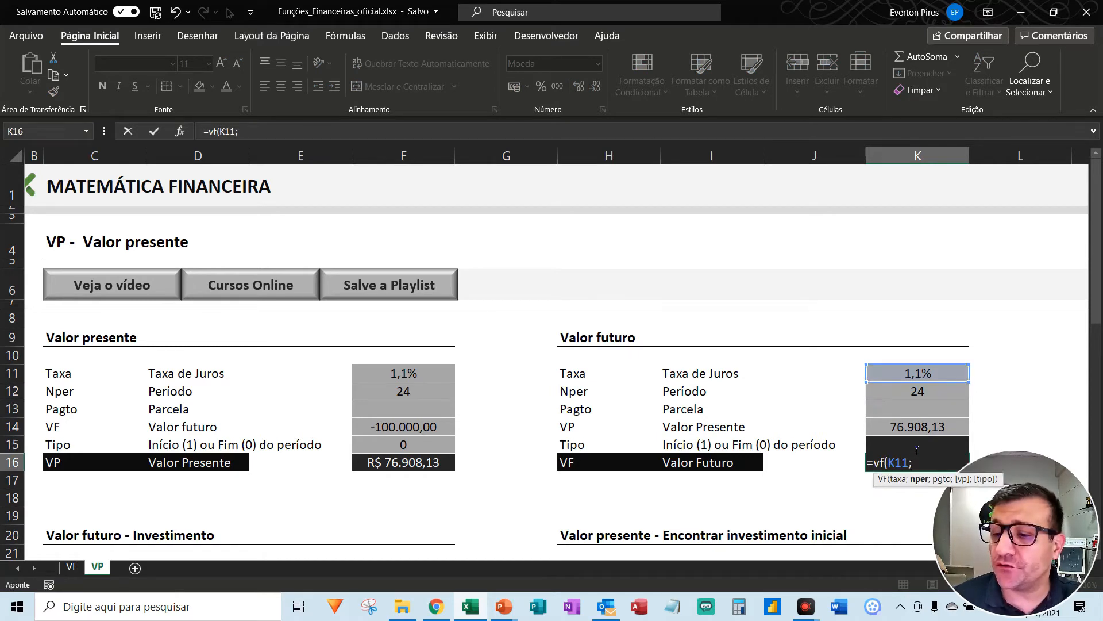
{"action": "key", "text": "Up"}
{"action": "key", "text": "Up"}
{"action": "key", "text": "Up"}
{"action": "key", "text": "Up"}
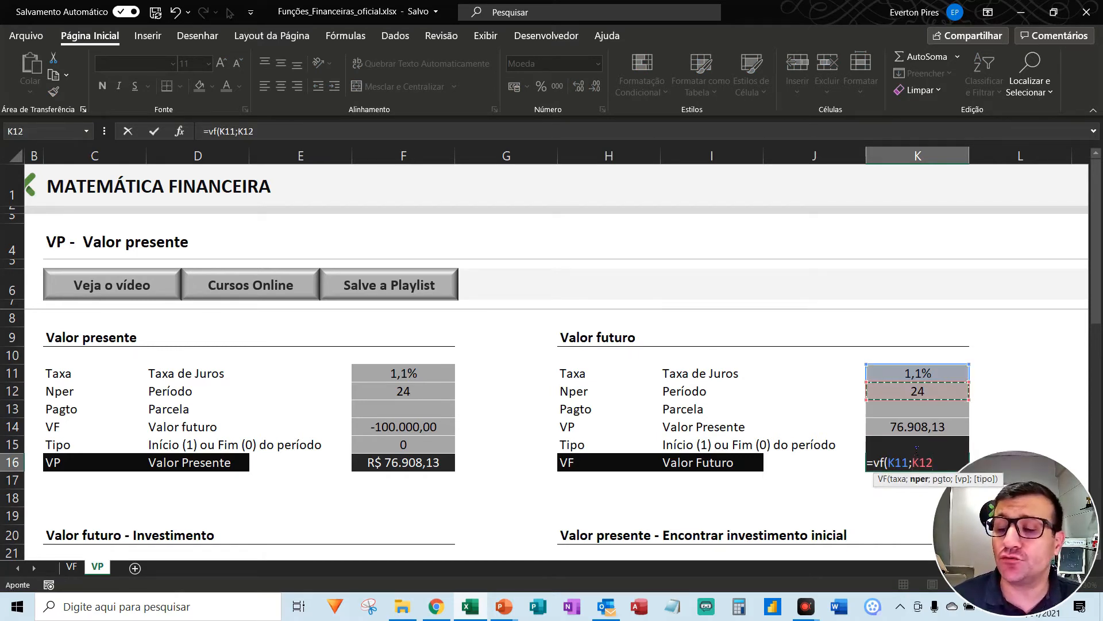
{"action": "type", "text": ";"}
{"action": "key", "text": "Up"}
{"action": "key", "text": "Up"}
{"action": "key", "text": "Up"}
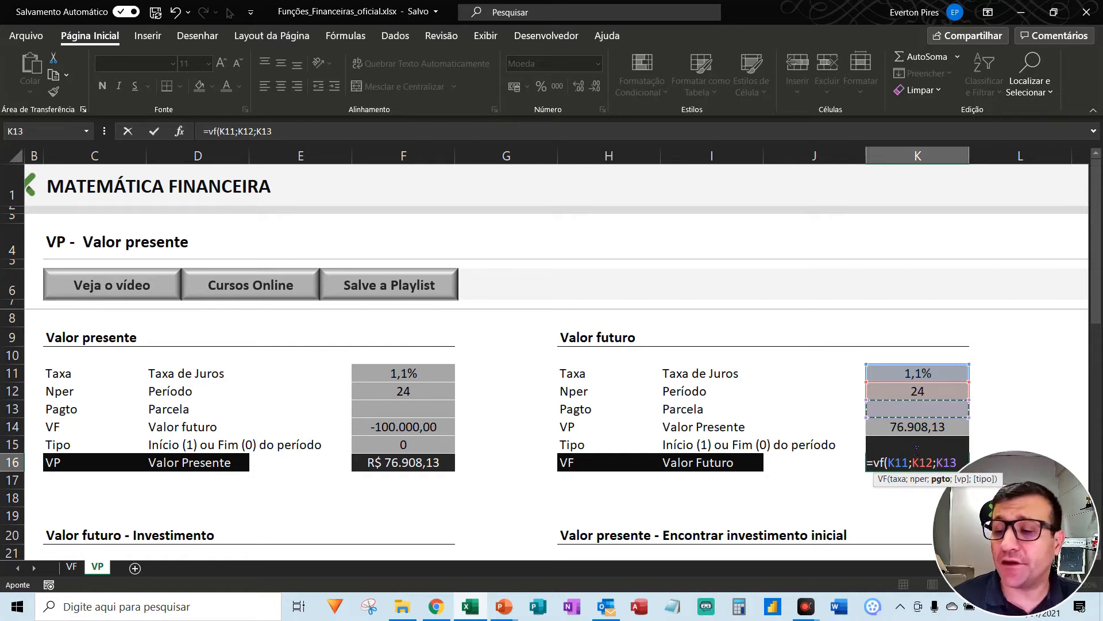
- Complete the VF formula in K16 with K14 as the present value and the payment-type argument
{"action": "type", "text": ";"}
{"action": "key", "text": "Up"}
{"action": "key", "text": "Up"}
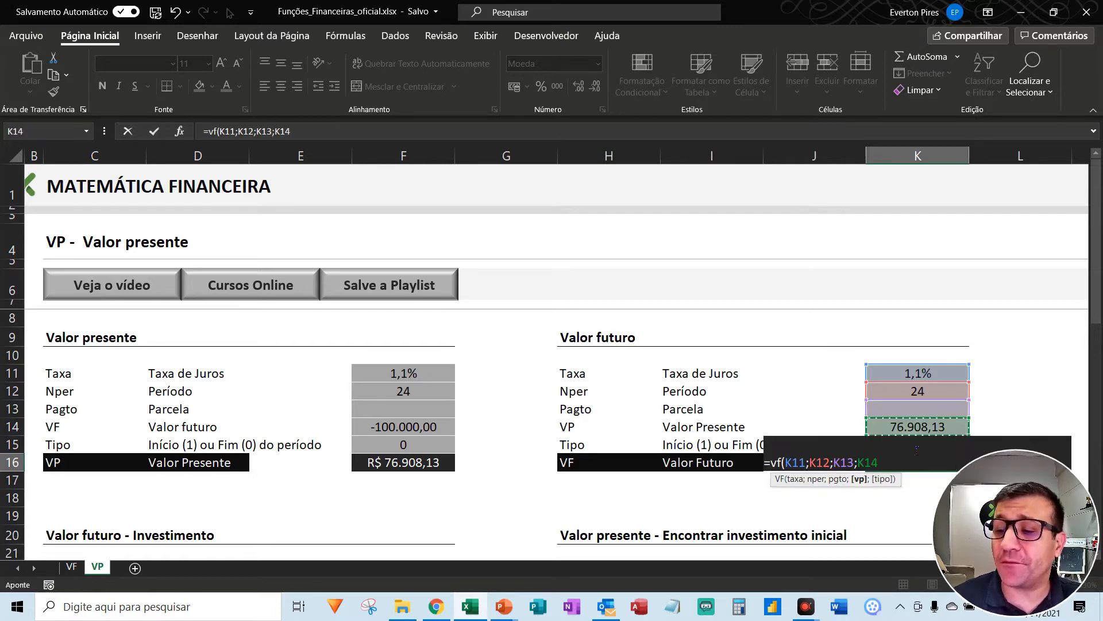
{"action": "type", "text": ";0"}
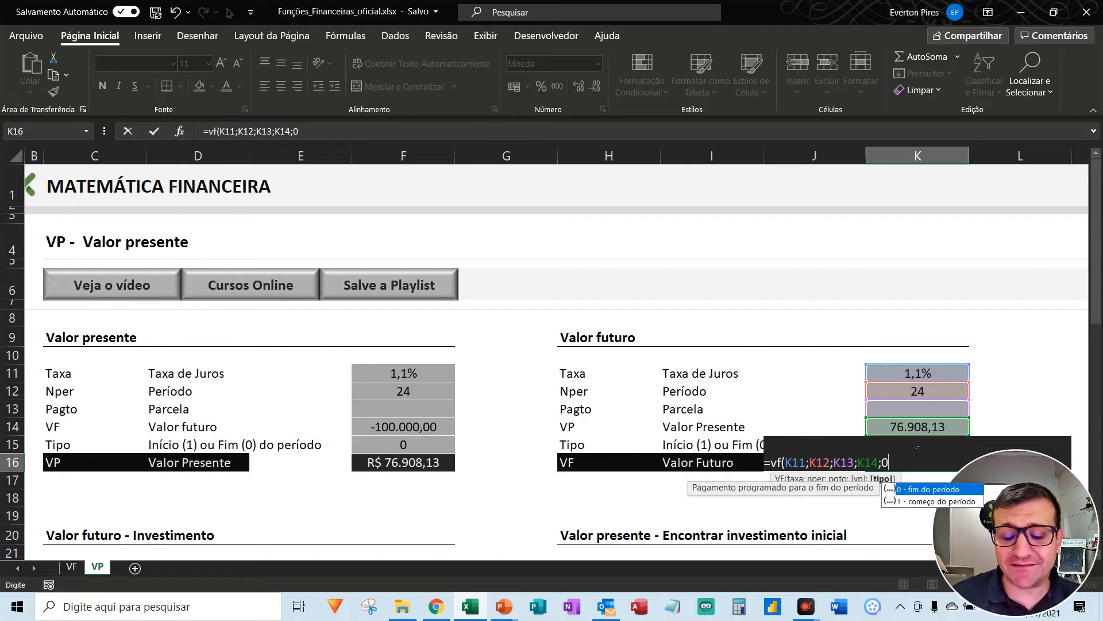
{"action": "key", "text": "Up"}
{"action": "key", "text": "Return"}
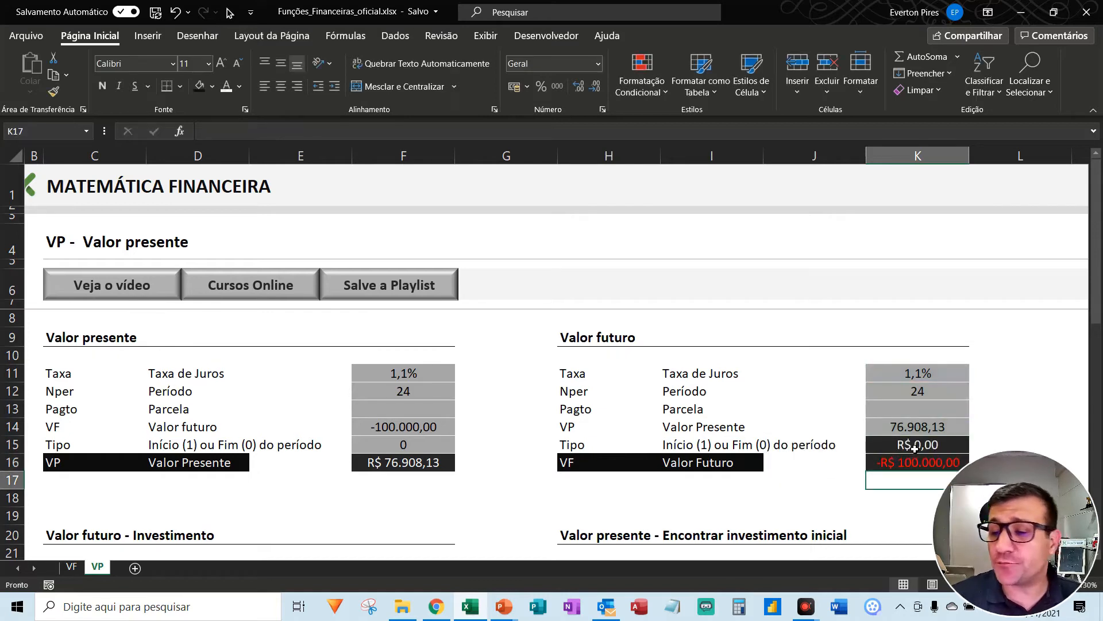
- Compare the calculated future value in K16 with F14, and the present value in K14 with F16
{"action": "key", "text": "ctrl+alt+d"}
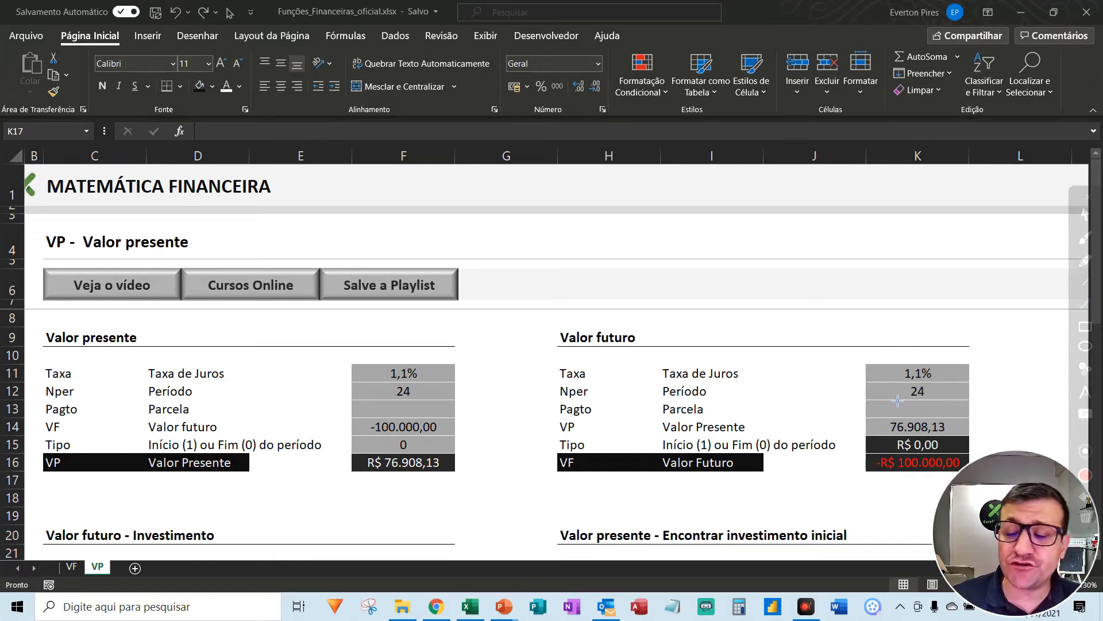
{"action": "mouse_move", "coordinate": [771, 480]}
{"action": "left_mouse_down"}
{"action": "mouse_move", "coordinate": [843, 465]}
{"action": "mouse_move", "coordinate": [889, 470]}
{"action": "left_mouse_up"}
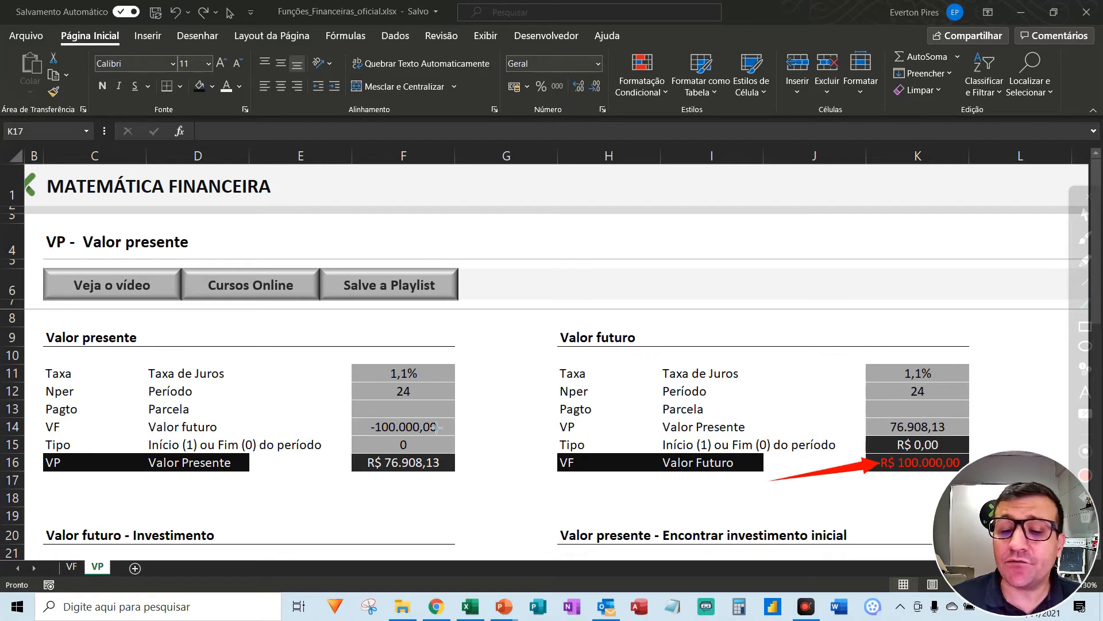
{"action": "left_click_drag", "start_coordinate": [528, 354], "coordinate": [440, 425]}
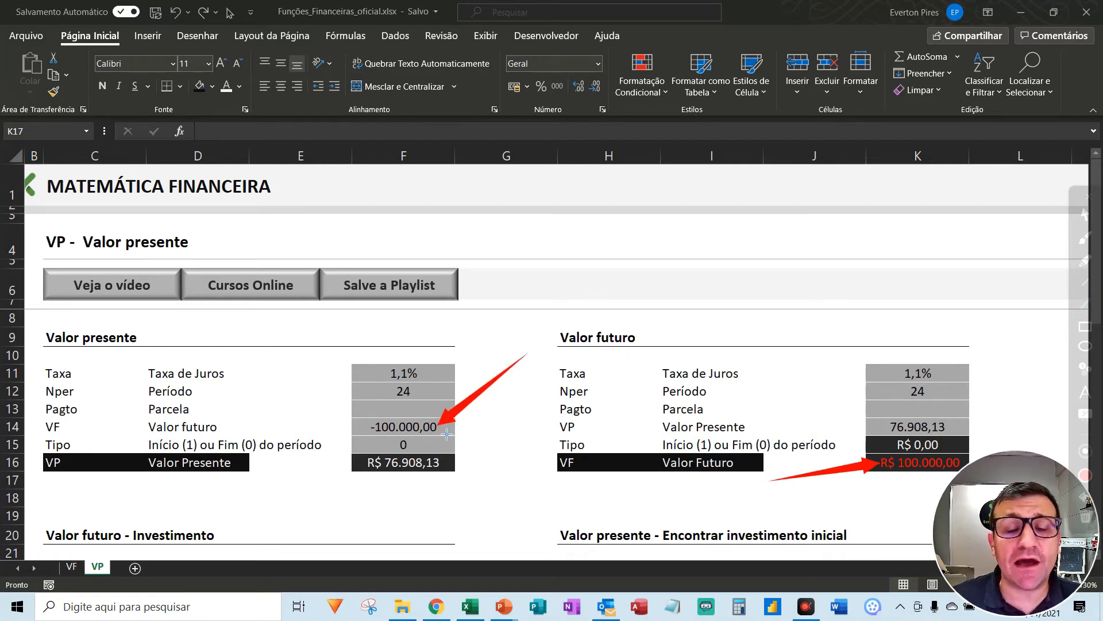
{"action": "mouse_move", "coordinate": [536, 538]}
{"action": "left_mouse_down"}
{"action": "mouse_move", "coordinate": [454, 478]}
{"action": "mouse_move", "coordinate": [427, 476]}
{"action": "mouse_move", "coordinate": [450, 477]}
{"action": "left_mouse_up"}
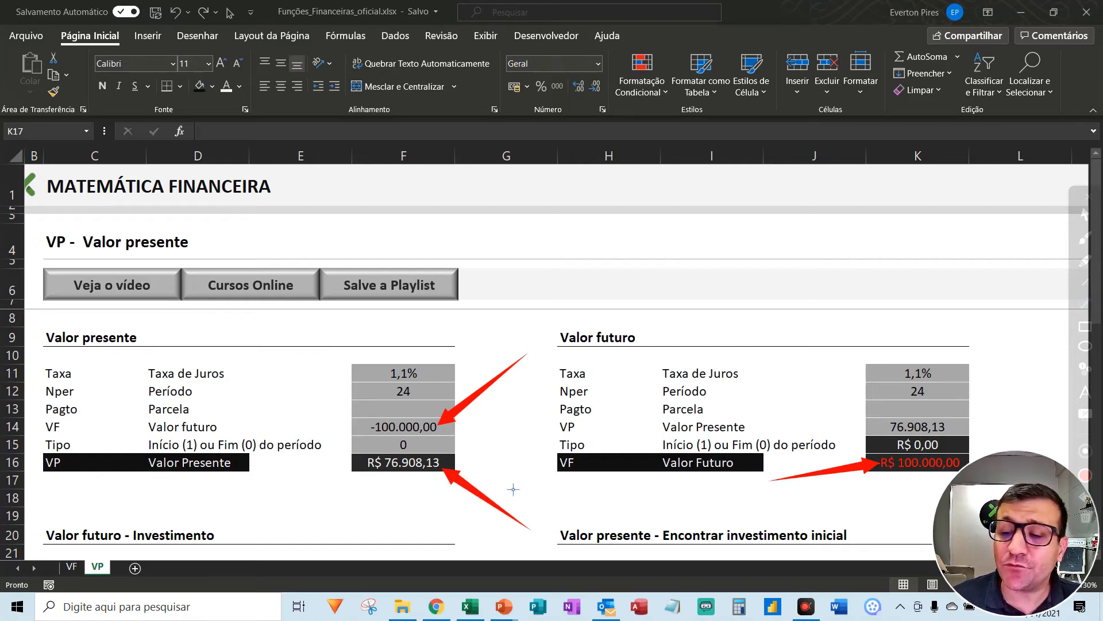
{"action": "key", "text": "Escape"}
{"action": "key", "text": "ctrl+F8"}
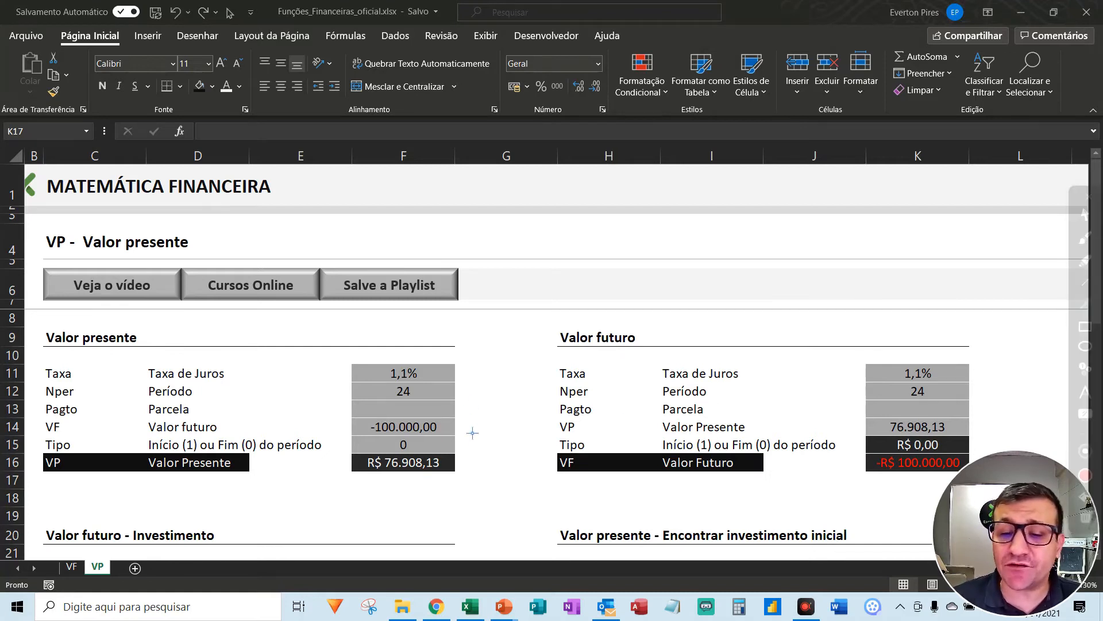
{"action": "mouse_move", "coordinate": [472, 432]}
{"action": "left_mouse_down"}
{"action": "mouse_move", "coordinate": [851, 441]}
{"action": "mouse_move", "coordinate": [866, 469]}
{"action": "left_mouse_up"}
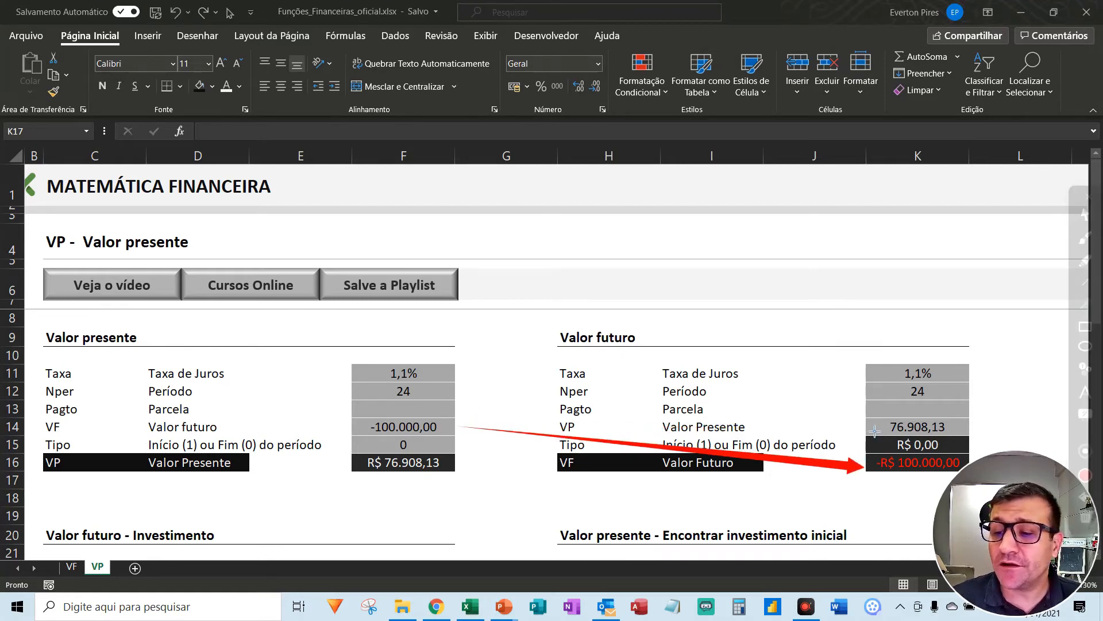
{"action": "left_click_drag", "start_coordinate": [875, 430], "coordinate": [470, 479]}
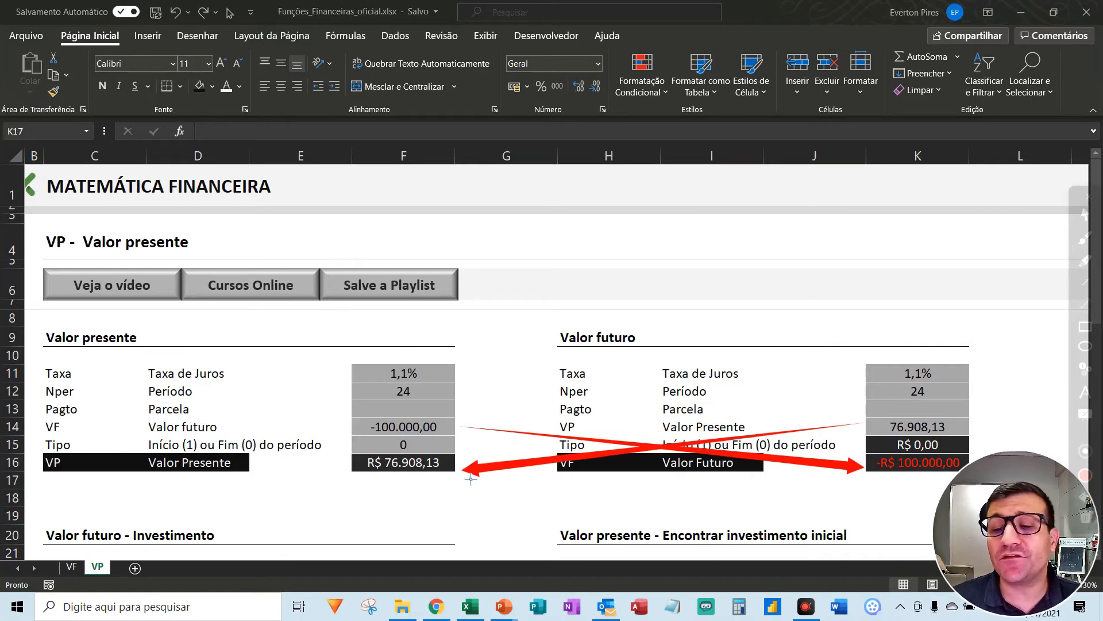
{"action": "key", "text": "Escape"}
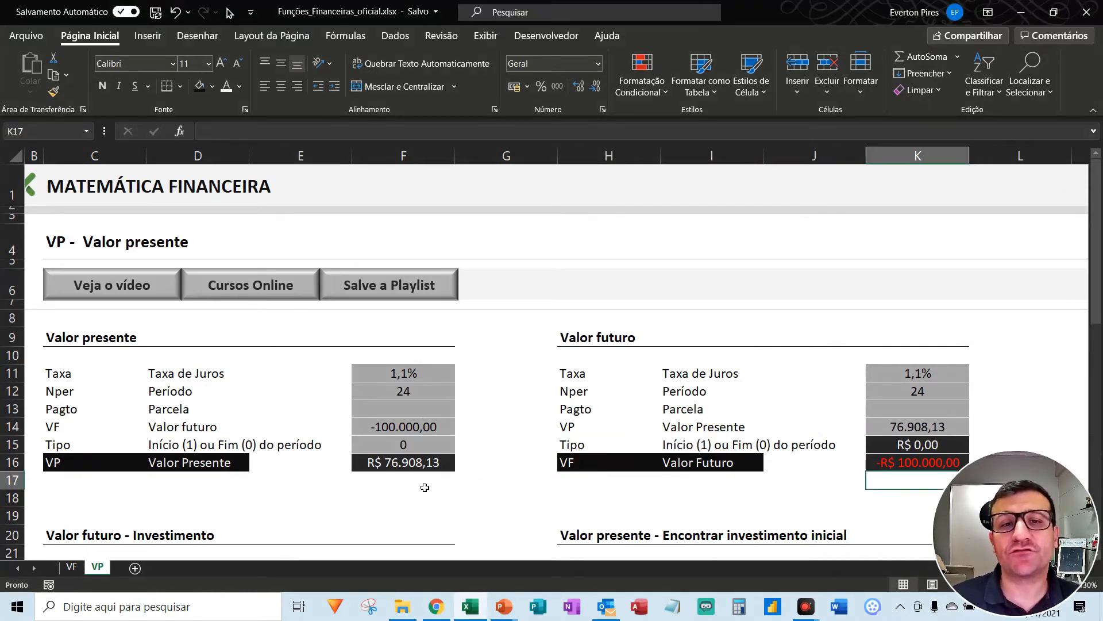
- Examine the rate, period, instalment, present value and calculated future value in the Valor futuro - Investimento block
{"action": "scroll", "coordinate": [420, 438], "scroll_direction": "down", "scroll_amount": 4}
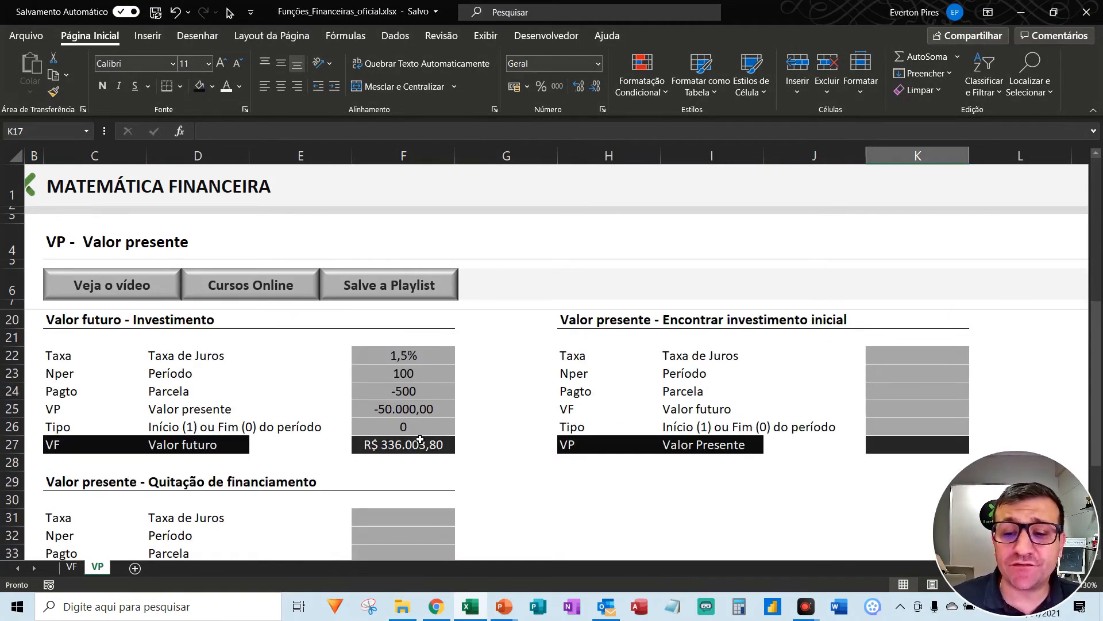
{"action": "scroll", "coordinate": [420, 439], "scroll_direction": "up", "scroll_amount": 1}
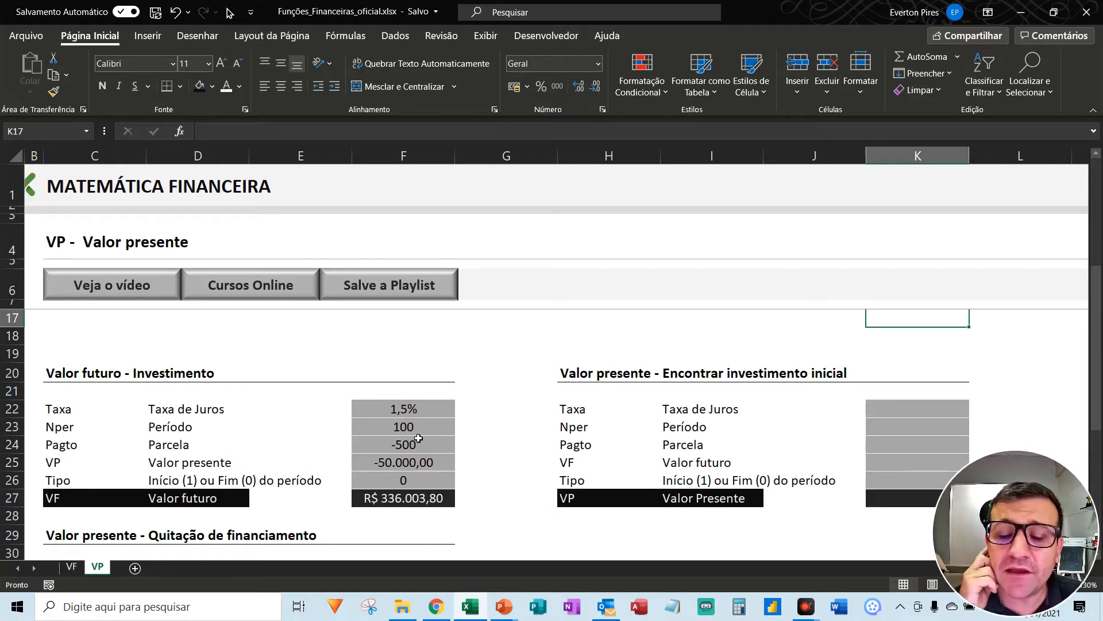
{"action": "key", "text": "ctrl+alt+d"}
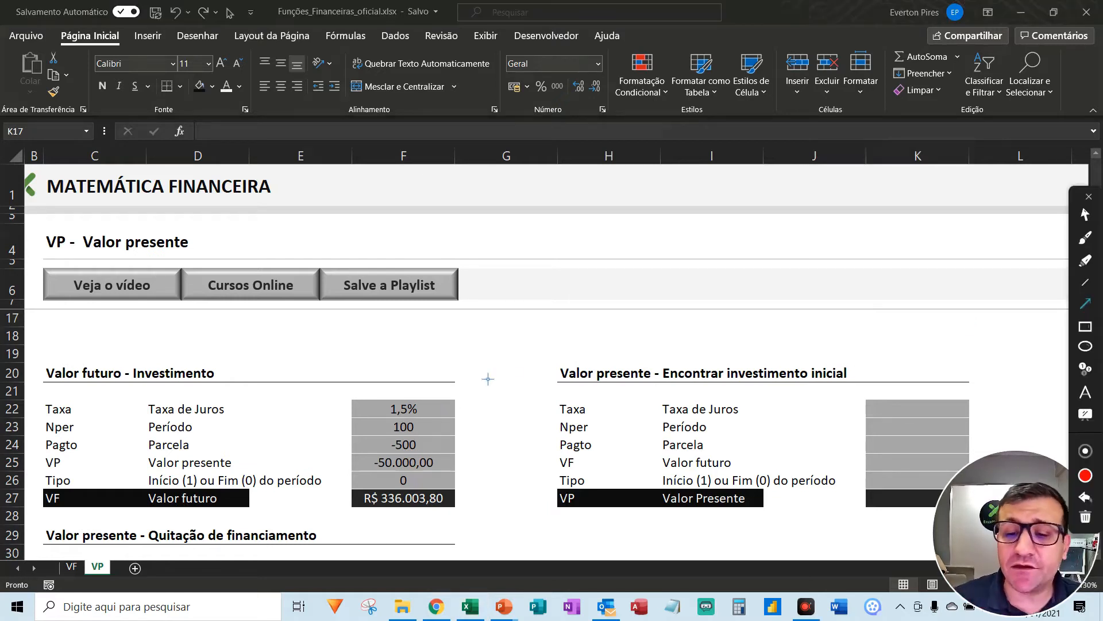
{"action": "mouse_move", "coordinate": [507, 354]}
{"action": "left_mouse_down"}
{"action": "mouse_move", "coordinate": [402, 420]}
{"action": "mouse_move", "coordinate": [445, 404]}
{"action": "mouse_move", "coordinate": [435, 415]}
{"action": "left_mouse_up"}
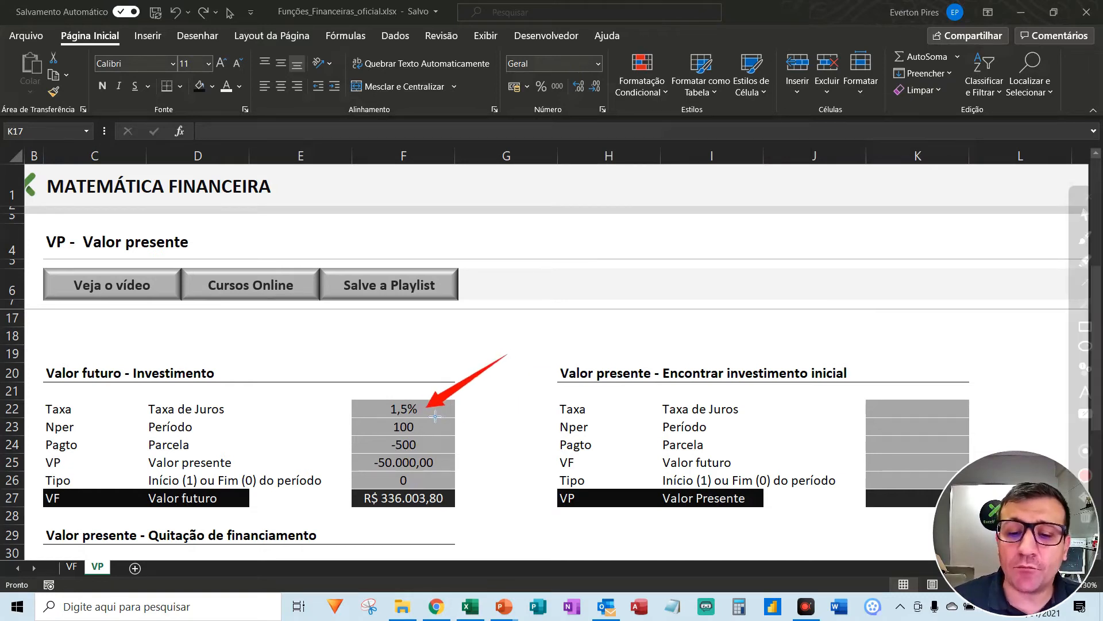
{"action": "left_click_drag", "start_coordinate": [529, 429], "coordinate": [440, 438]}
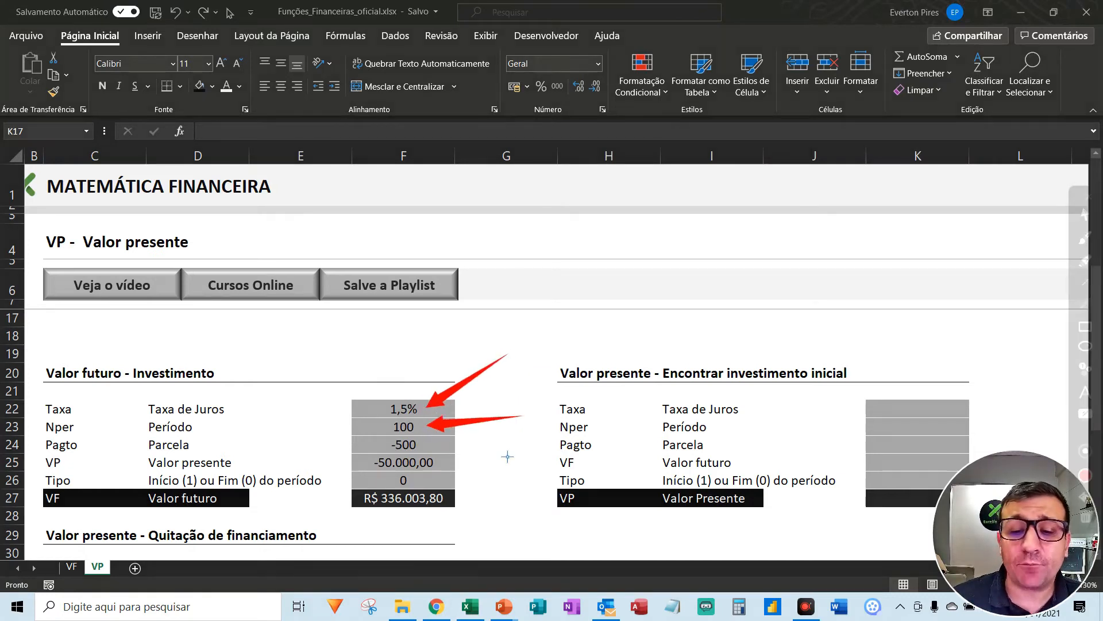
{"action": "left_click_drag", "start_coordinate": [540, 445], "coordinate": [450, 452]}
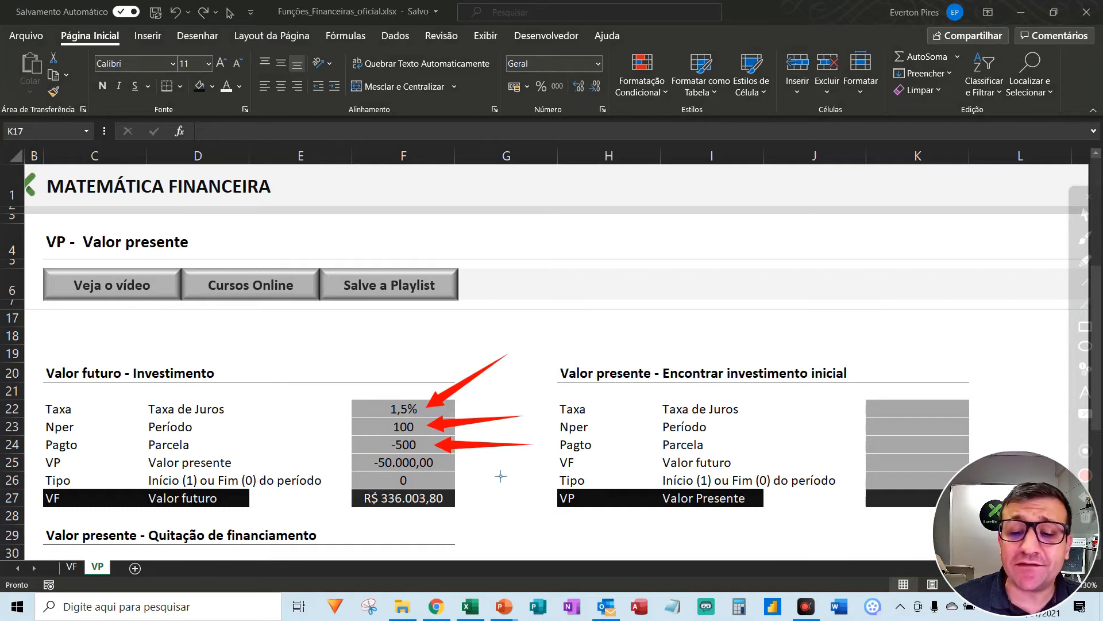
{"action": "left_click_drag", "start_coordinate": [529, 466], "coordinate": [455, 469]}
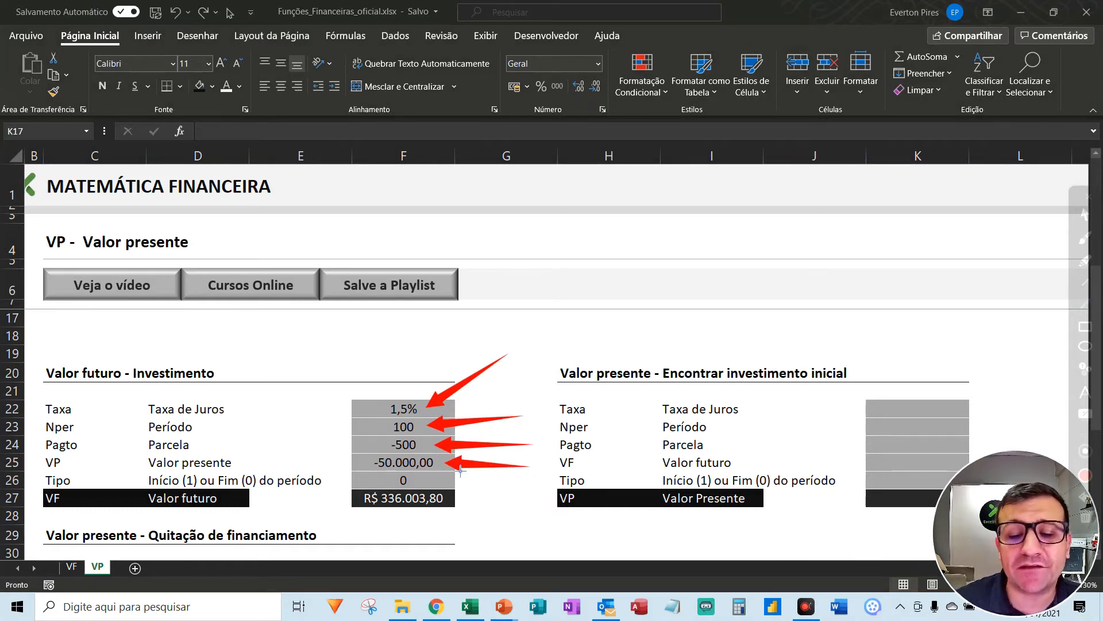
{"action": "left_click_drag", "start_coordinate": [500, 532], "coordinate": [444, 527]}
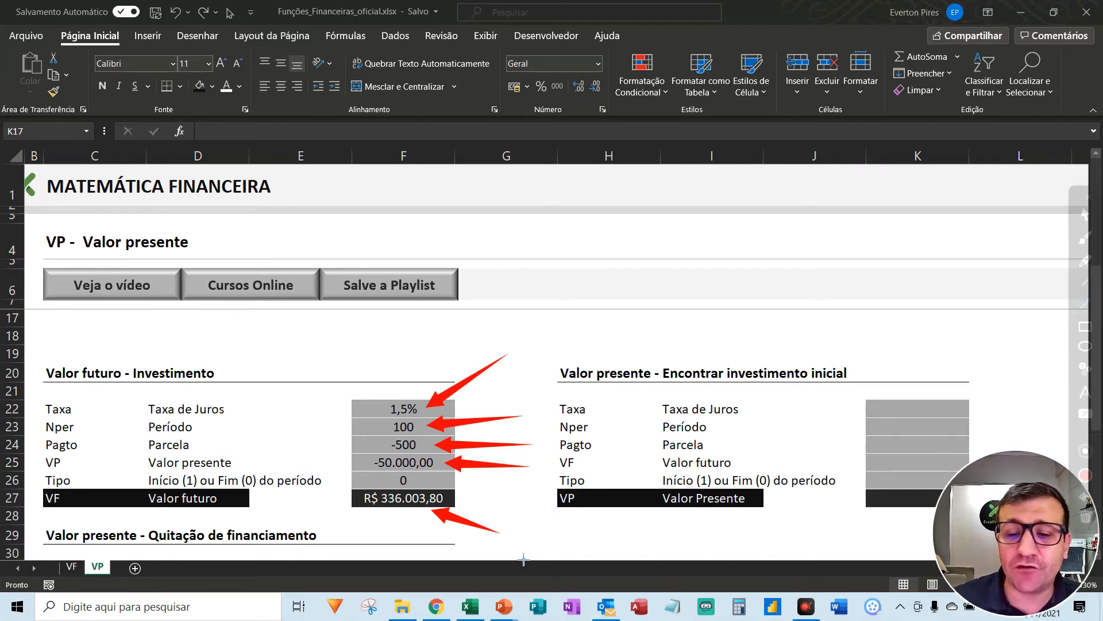
- Enter a rate of 1,5% in K22, a period of 100 in K23 and an instalment of -500 in K24
{"action": "left_click", "coordinate": [921, 410]}
{"action": "type", "text": "1,5"}
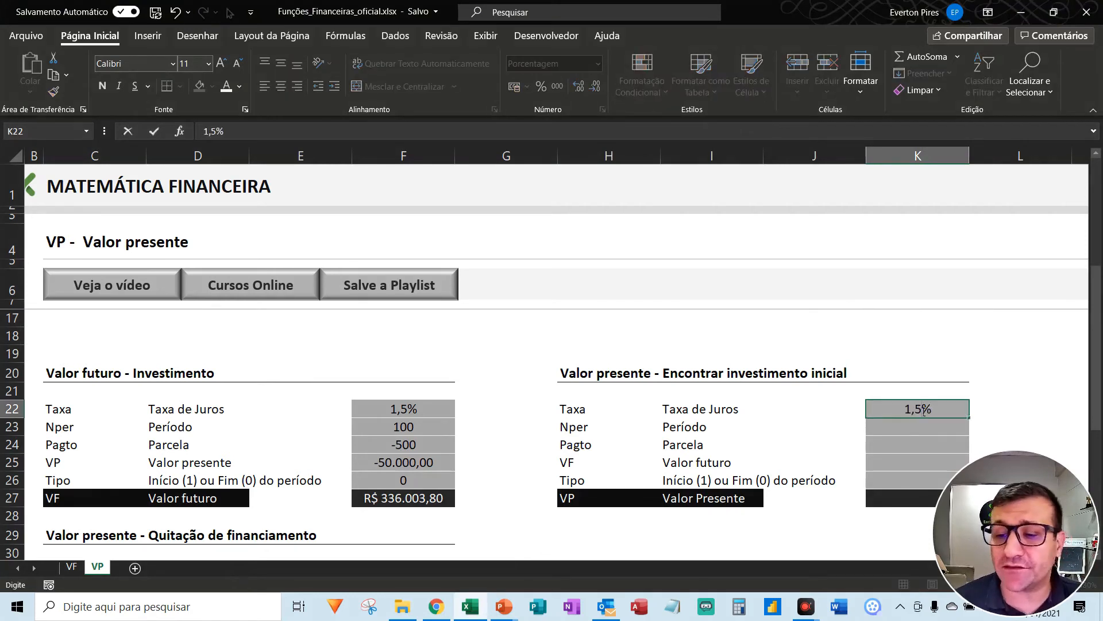
{"action": "key", "text": "Return"}
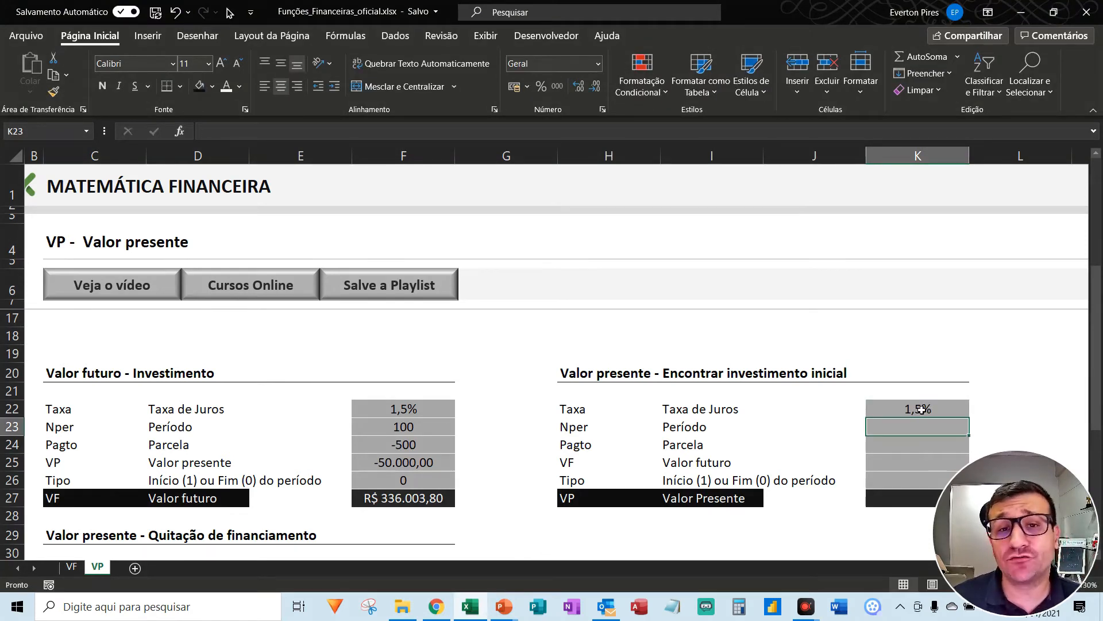
{"action": "type", "text": "100"}
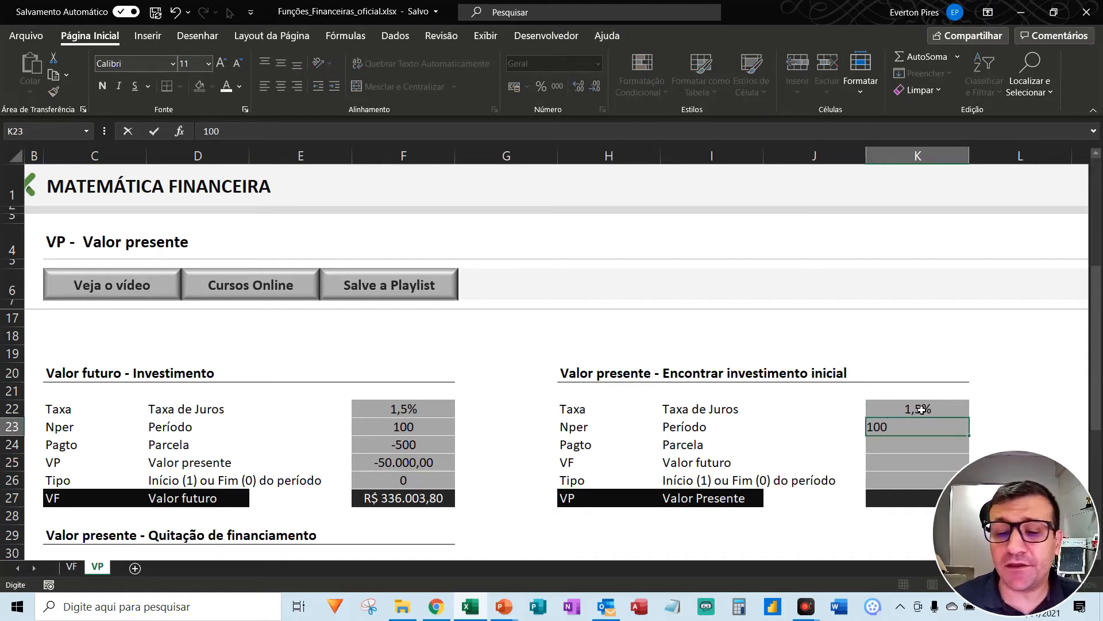
{"action": "key", "text": "Return"}
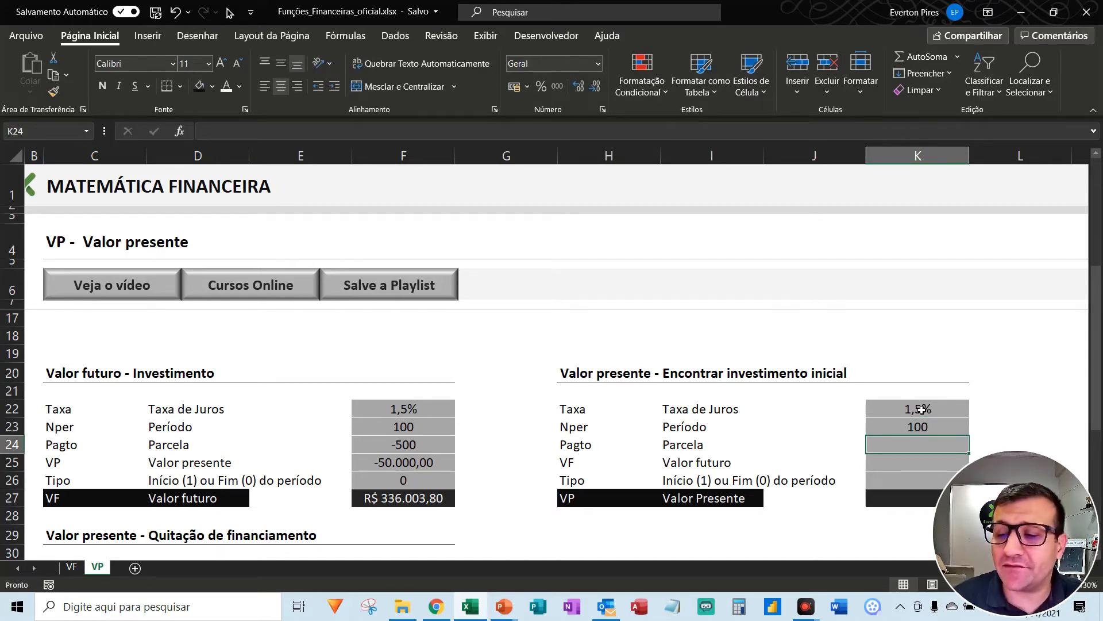
{"action": "type", "text": "-500"}
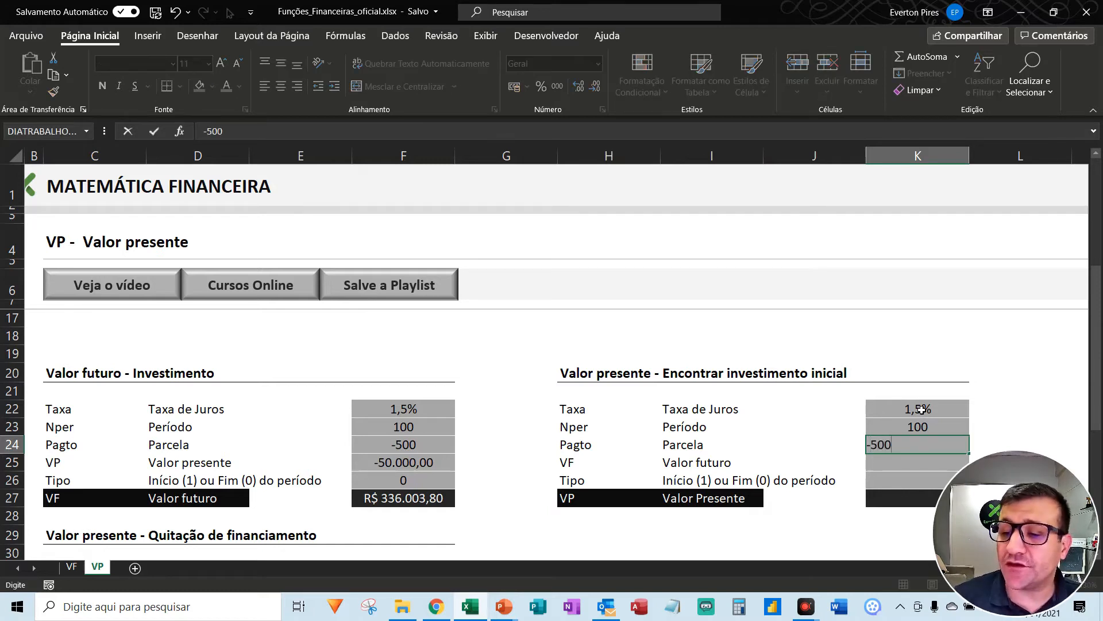
{"action": "key", "text": "Return"}
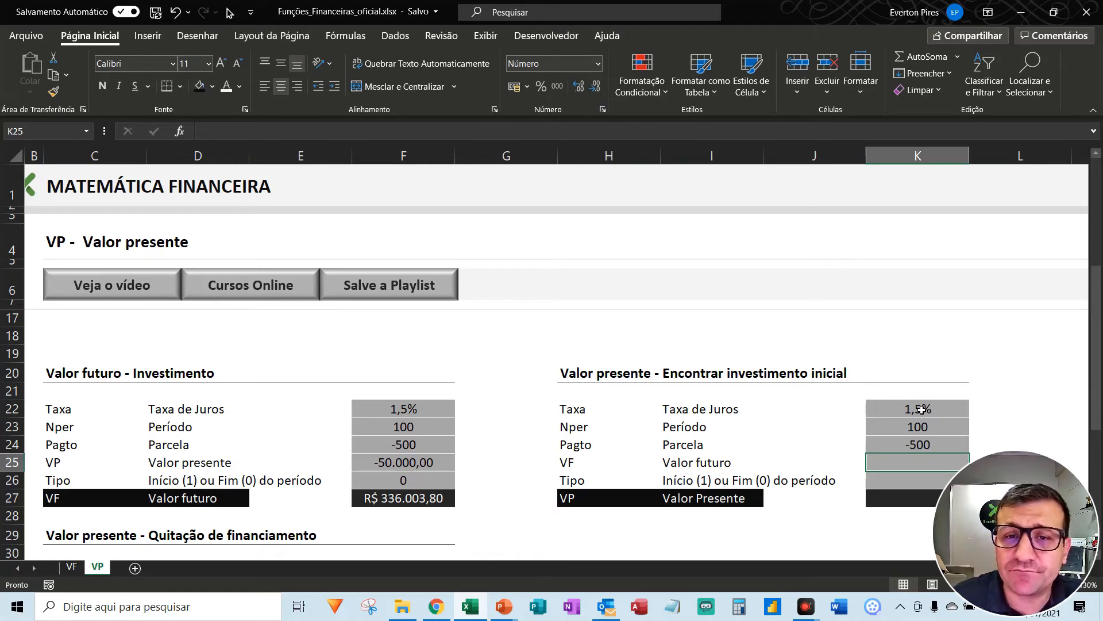
- Copy the future value result from F27 and paste it as a value only into K25 of the Encontrar investimento inicial block
{"action": "left_click", "coordinate": [409, 504]}
{"action": "key", "text": "ctrl+c"}
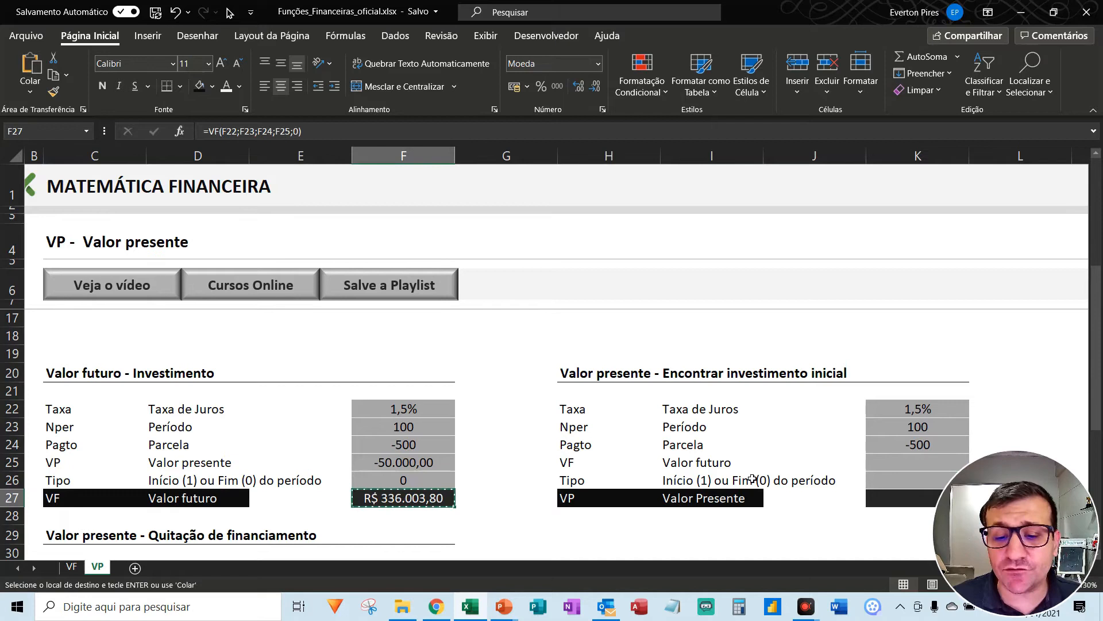
{"action": "left_click", "coordinate": [892, 463]}
{"action": "key", "text": "alt"}
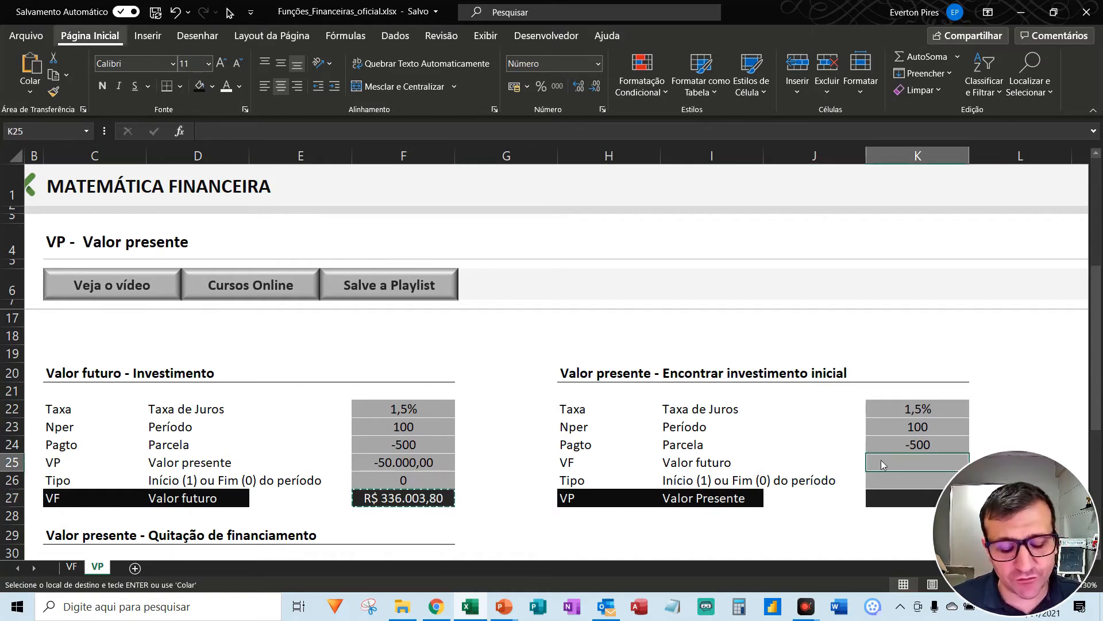
{"action": "key", "text": "c"}
{"action": "key", "text": "v"}
{"action": "key", "text": "v"}
- Enter 0 as the Tipo in K26 of the Encontrar investimento inicial block
{"action": "left_click", "coordinate": [880, 481]}
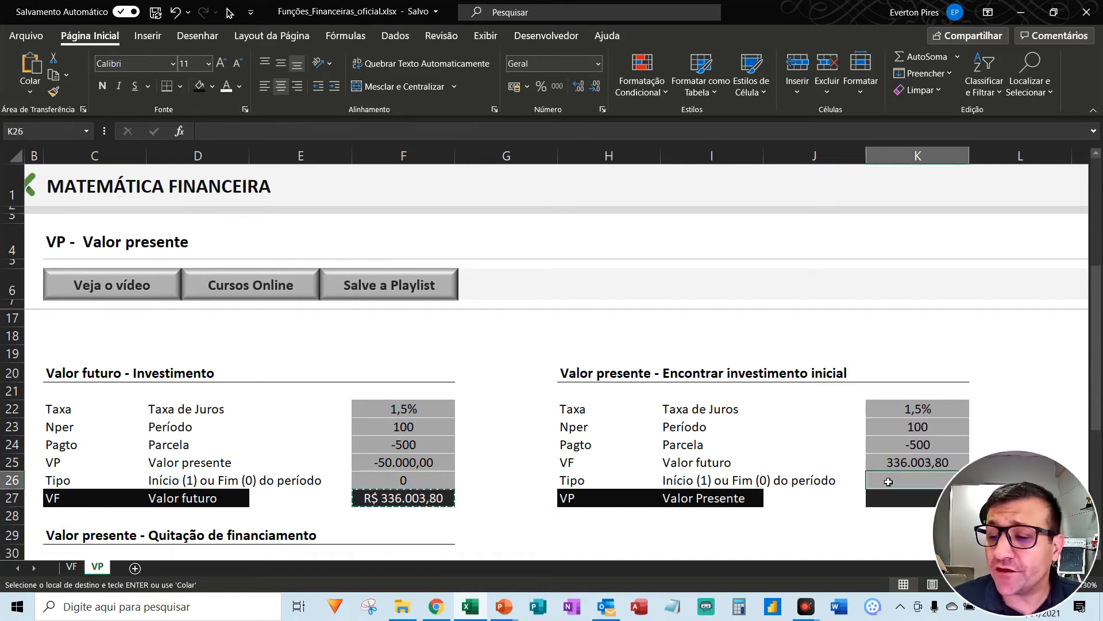
{"action": "double_click", "coordinate": [890, 482]}
{"action": "type", "text": "0"}
{"action": "left_click", "coordinate": [889, 495]}
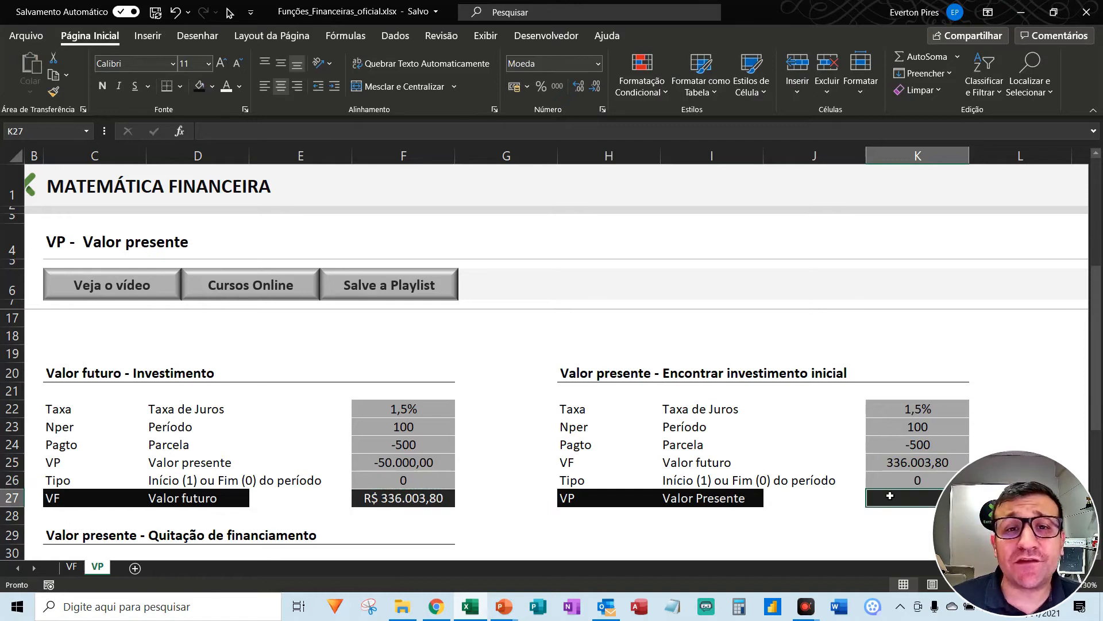
- Compare the instalment and Valor Presente cells of the Encontrar investimento inicial block with the Valor presente in F25
{"action": "left_click", "coordinate": [1016, 501]}
{"action": "mouse_move", "coordinate": [762, 401]}
{"action": "left_mouse_down"}
{"action": "mouse_move", "coordinate": [821, 450]}
{"action": "mouse_move", "coordinate": [893, 447]}
{"action": "left_mouse_up"}
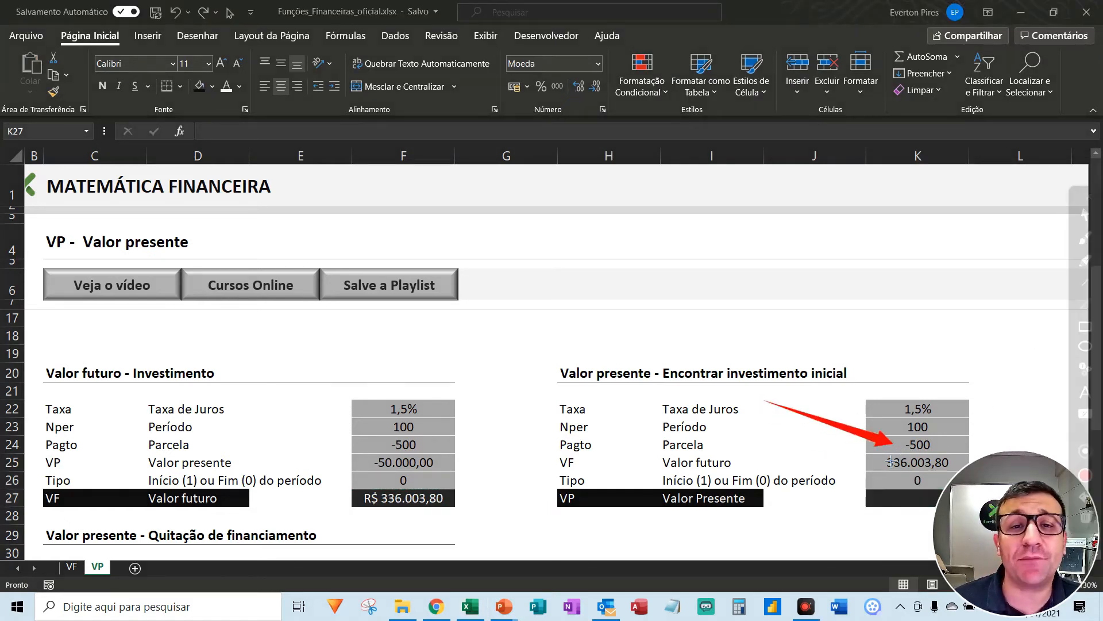
{"action": "left_click_drag", "start_coordinate": [747, 441], "coordinate": [892, 507]}
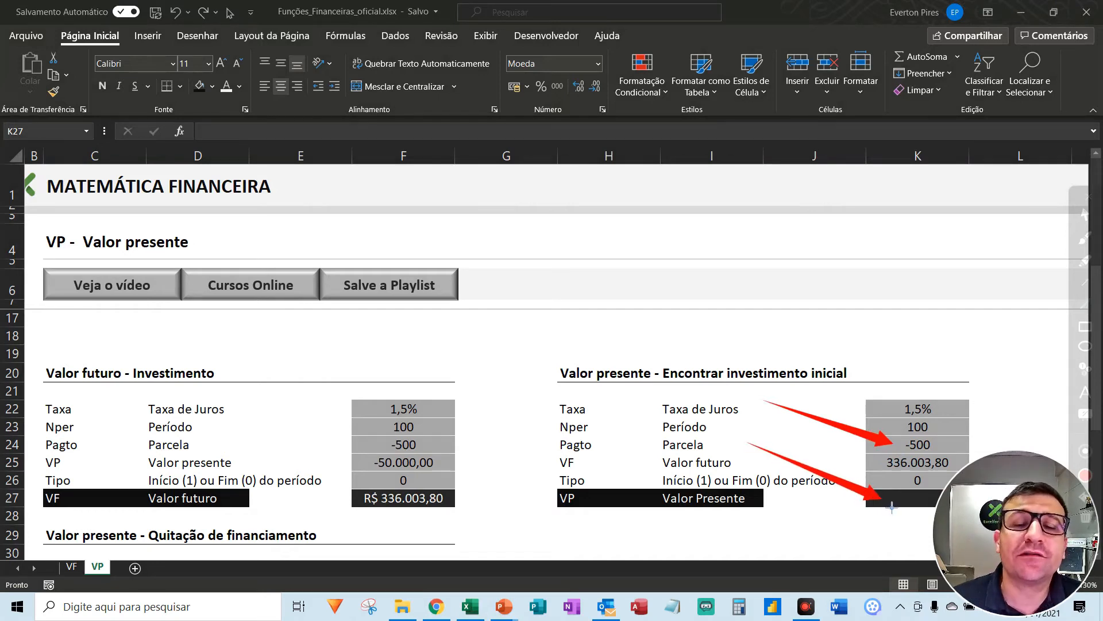
{"action": "mouse_move", "coordinate": [536, 385]}
{"action": "left_mouse_down"}
{"action": "mouse_move", "coordinate": [505, 443]}
{"action": "mouse_move", "coordinate": [448, 470]}
{"action": "left_mouse_up"}
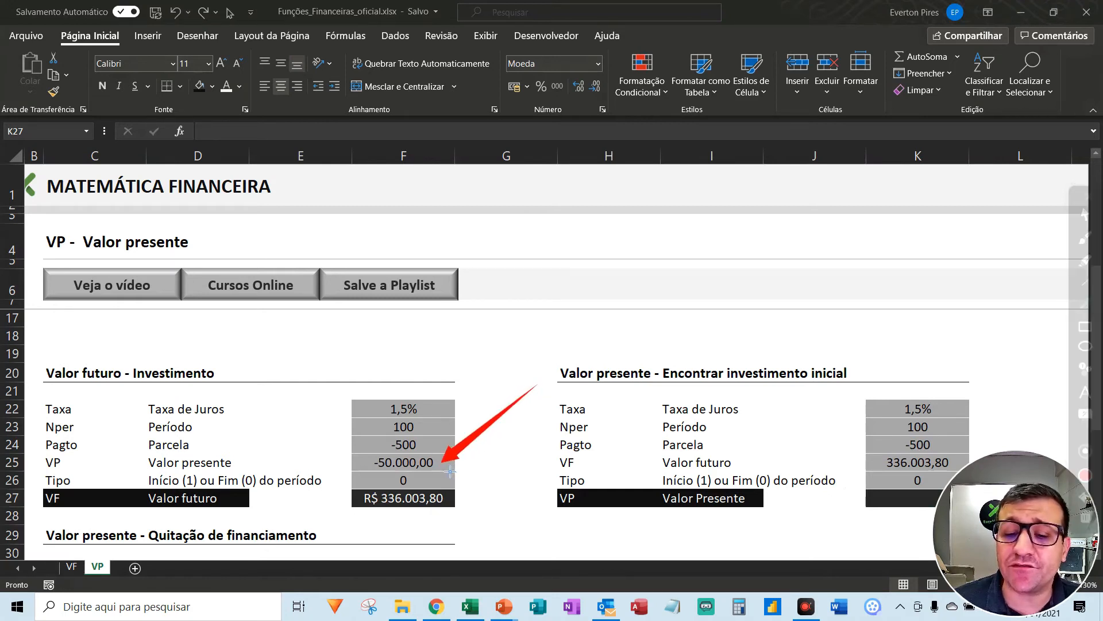
{"action": "left_click_drag", "start_coordinate": [535, 386], "coordinate": [896, 507]}
{"action": "key", "text": "Escape"}
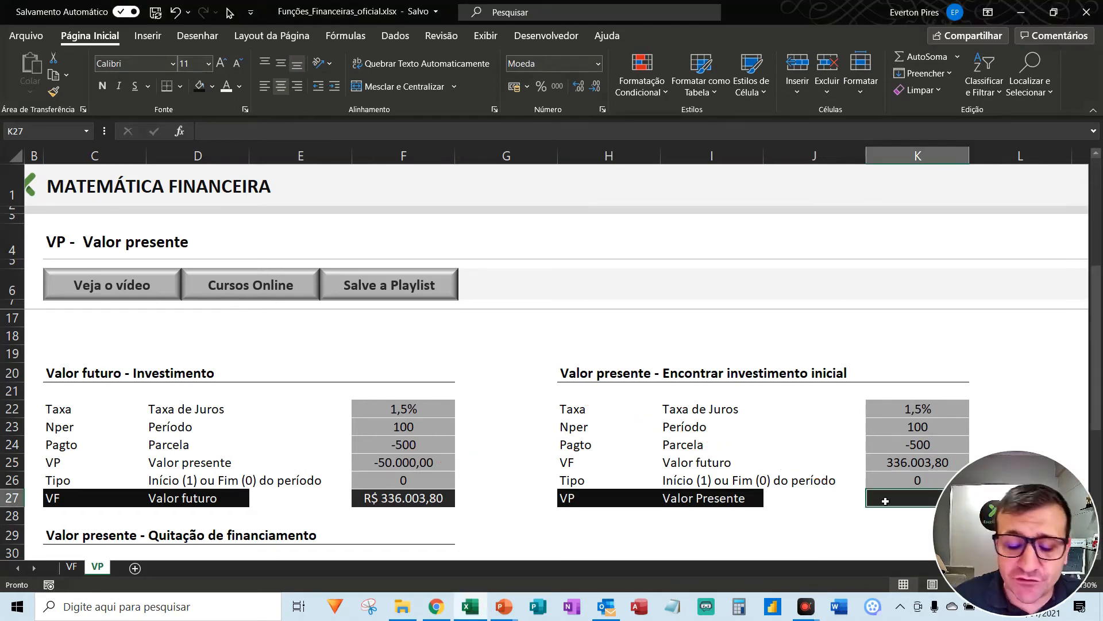
- Begin a VP formula in K27 with K22 as the rate, K23 as the period and K24 as the instalment
{"action": "type", "text": "=vp("}
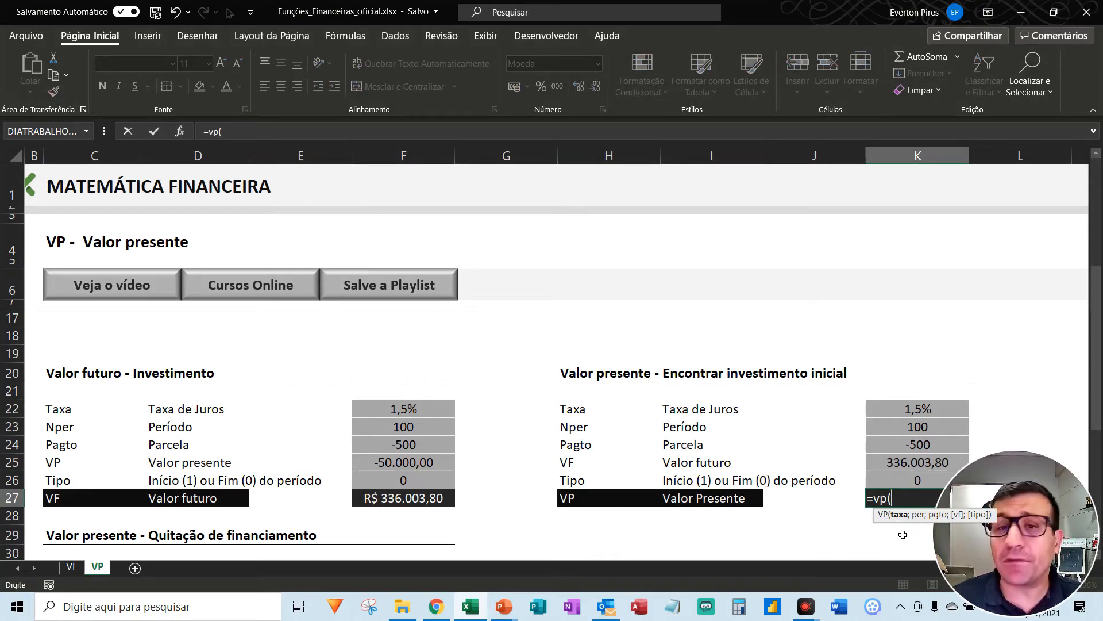
{"action": "key", "text": "Up"}
{"action": "key", "text": "Up"}
{"action": "key", "text": "Up"}
{"action": "key", "text": "Up"}
{"action": "key", "text": "Up"}
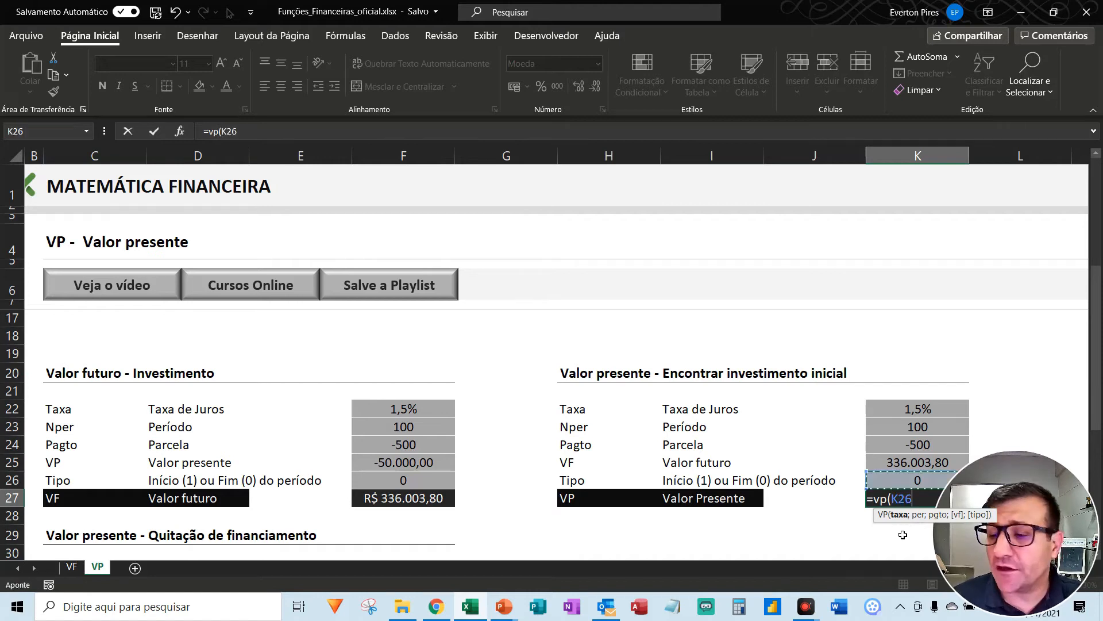
{"action": "type", "text": ";"}
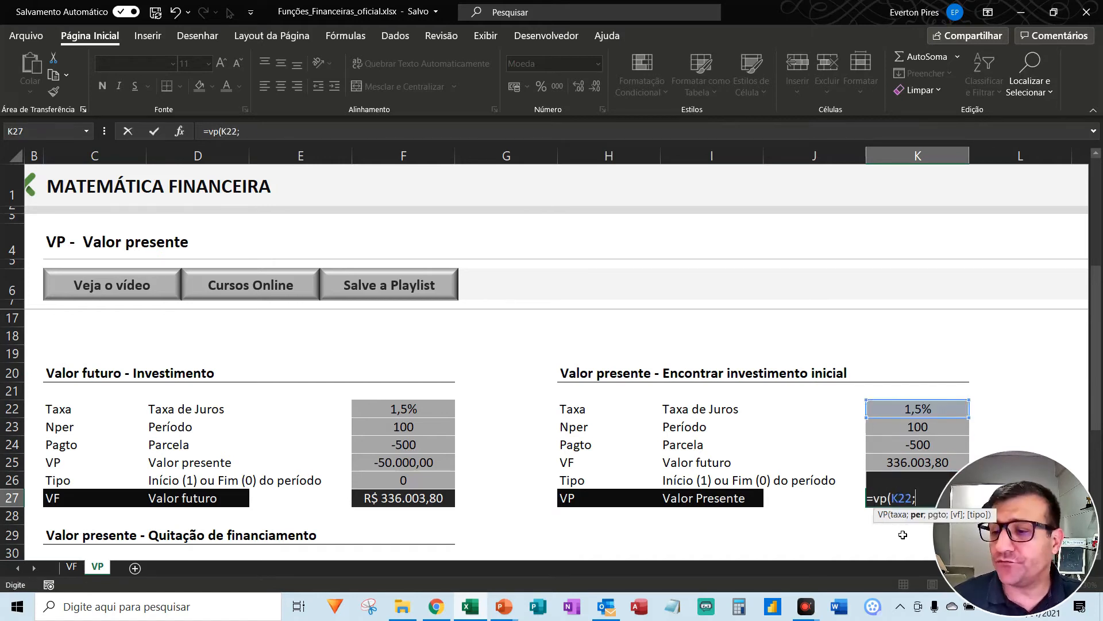
{"action": "key", "text": "Up"}
{"action": "key", "text": "Up"}
{"action": "key", "text": "Up"}
{"action": "key", "text": "Up"}
{"action": "type", "text": ";"}
{"action": "key", "text": "Up"}
{"action": "key", "text": "Up"}
{"action": "key", "text": "Up"}
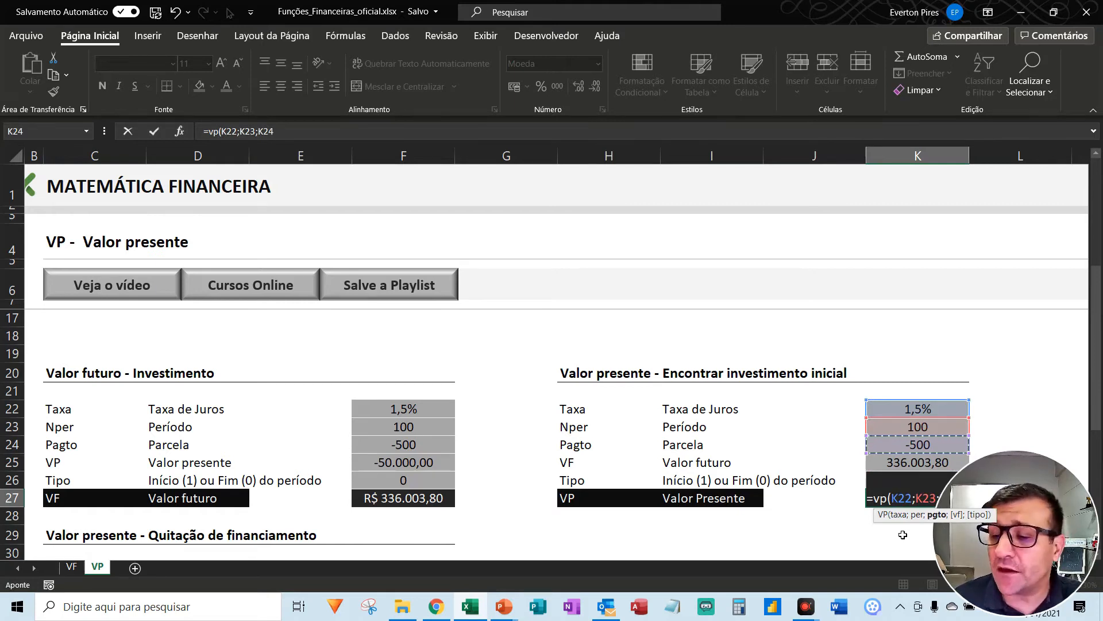
- Complete the VP formula in K27 with K25 as the future value and 0 as the payment type
{"action": "type", "text": ";"}
{"action": "key", "text": "Up"}
{"action": "key", "text": "Up"}
{"action": "key", "text": "Up"}
{"action": "key", "text": "Down"}
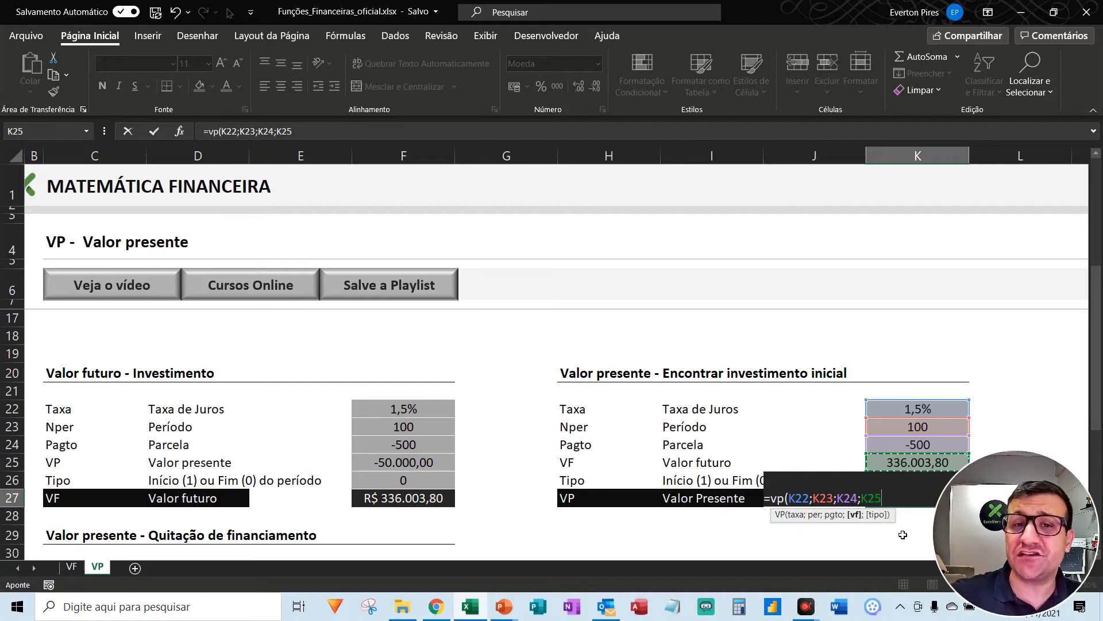
{"action": "type", "text": ";0"}
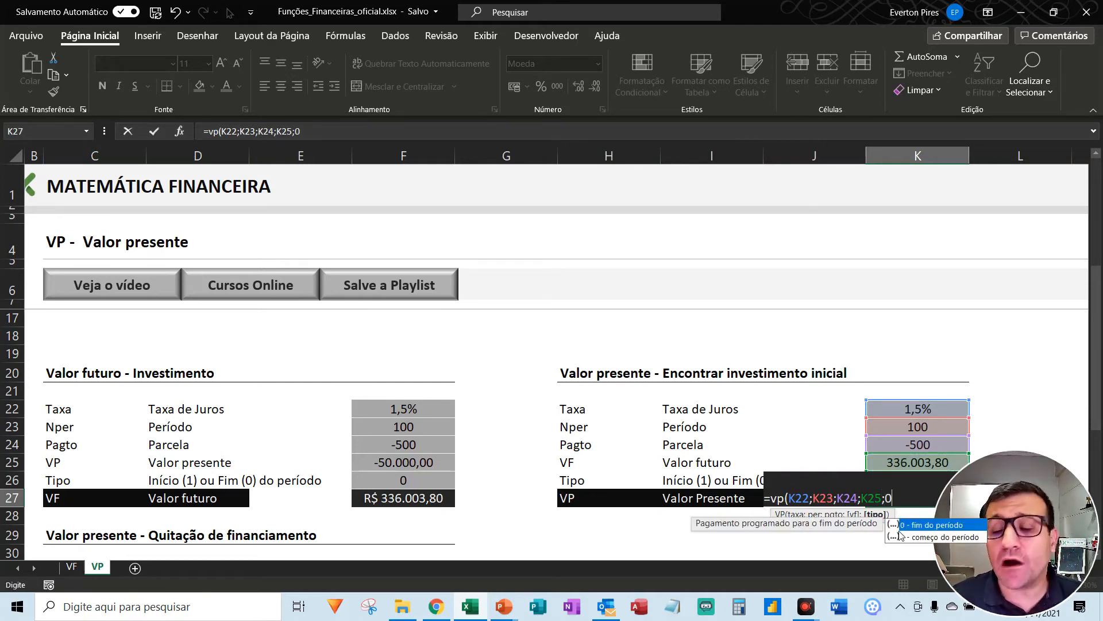
{"action": "type", "text": ")"}
{"action": "key", "text": "Return"}
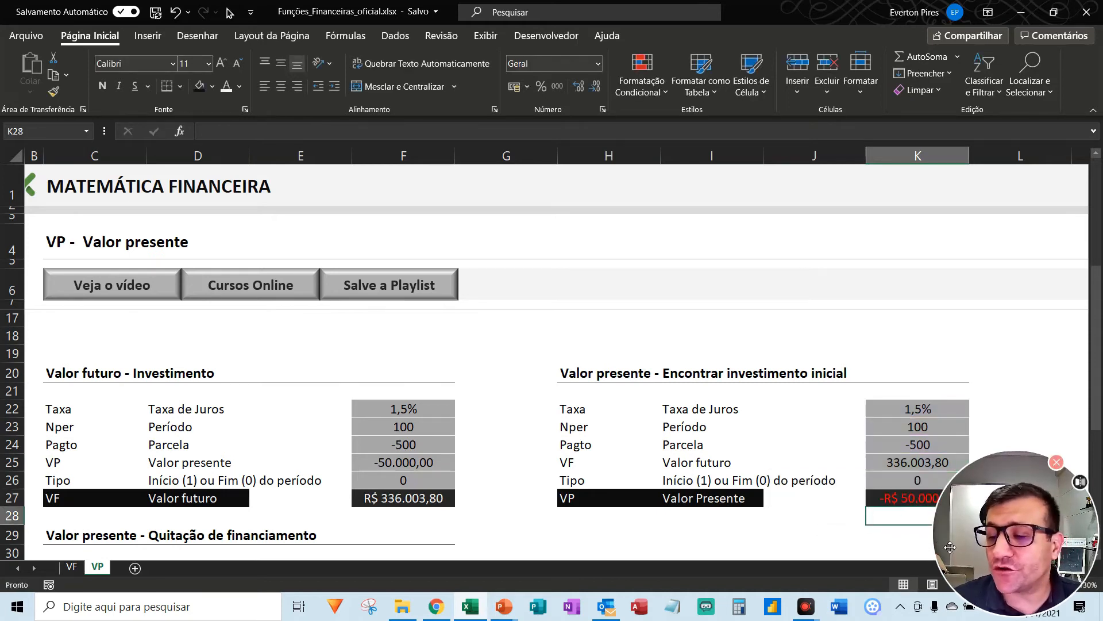
- Cross-check the future value in K25 against F27 and the present value in F25 against K27
{"action": "left_click_drag", "start_coordinate": [997, 538], "coordinate": [984, 257]}
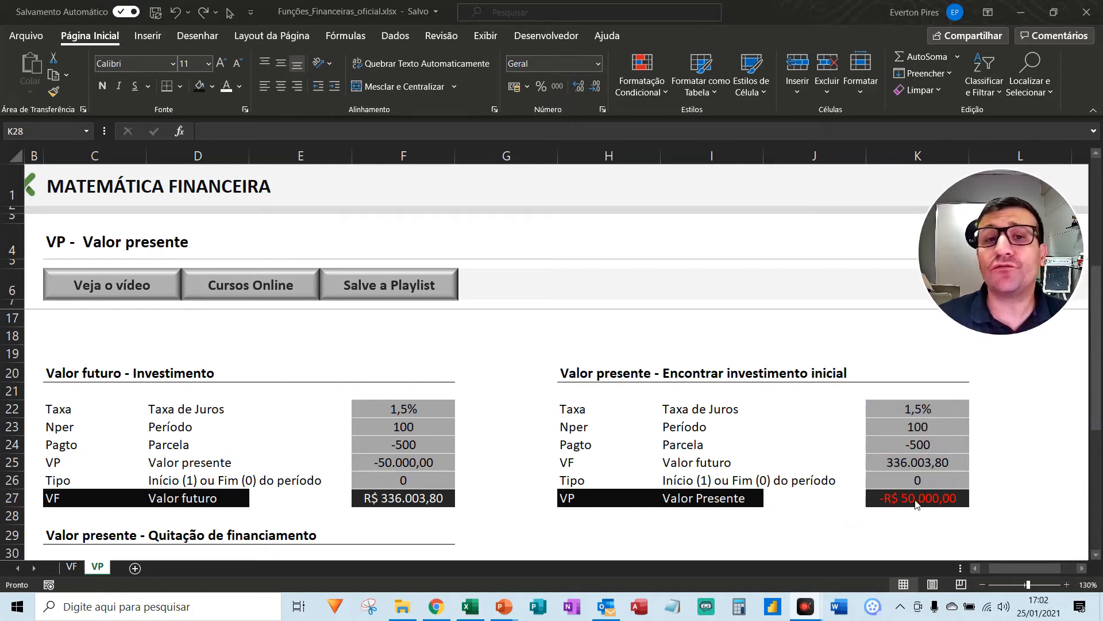
{"action": "key", "text": "ctrl+F8"}
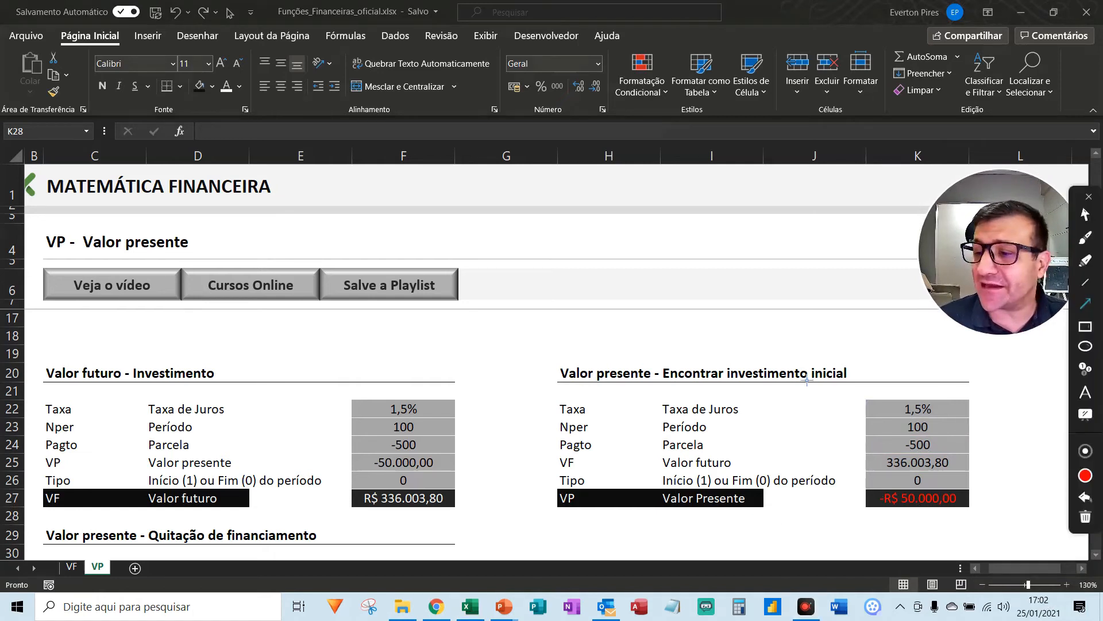
{"action": "mouse_move", "coordinate": [767, 373]}
{"action": "left_mouse_down"}
{"action": "mouse_move", "coordinate": [793, 476]}
{"action": "mouse_move", "coordinate": [904, 499]}
{"action": "left_mouse_up"}
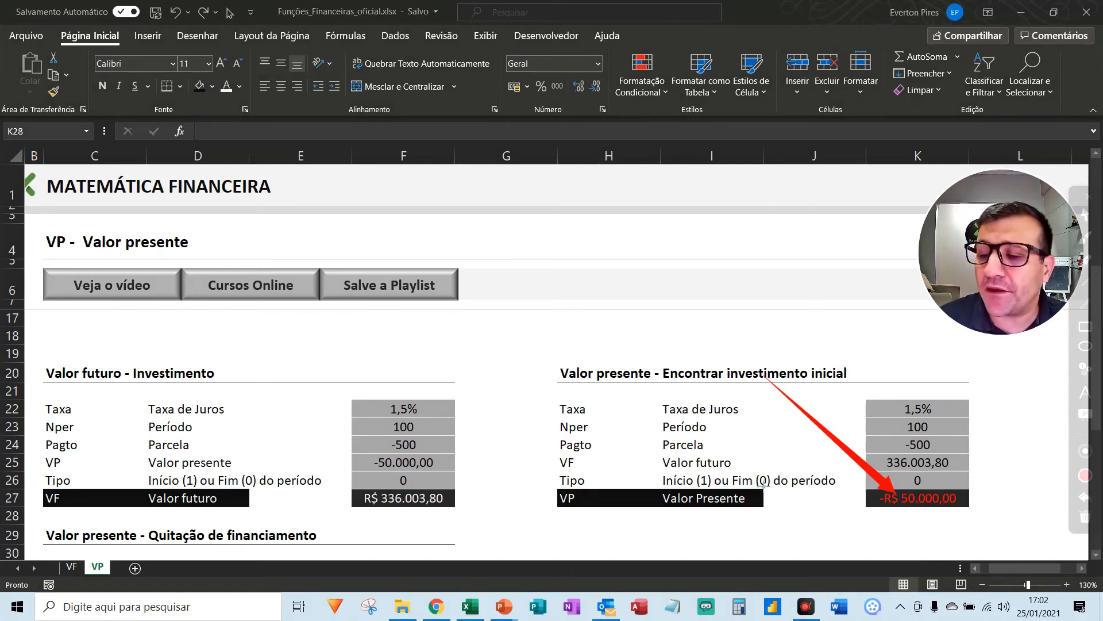
{"action": "key", "text": "Escape"}
{"action": "key", "text": "ctrl+alt+d"}
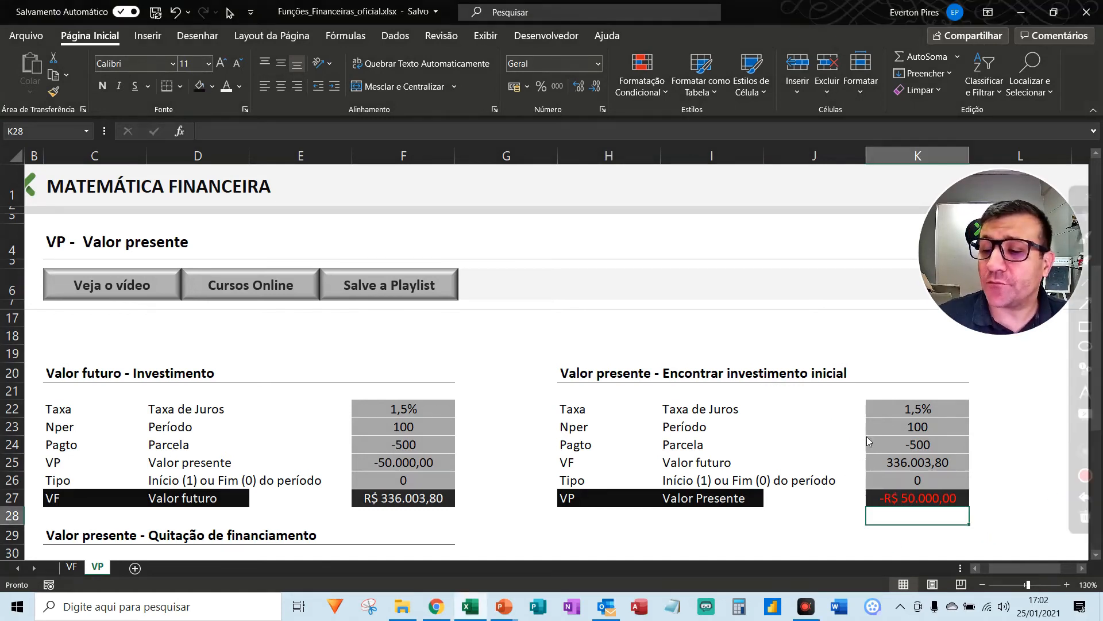
{"action": "mouse_move", "coordinate": [862, 463]}
{"action": "left_mouse_down"}
{"action": "mouse_move", "coordinate": [834, 495]}
{"action": "mouse_move", "coordinate": [462, 499]}
{"action": "left_mouse_up"}
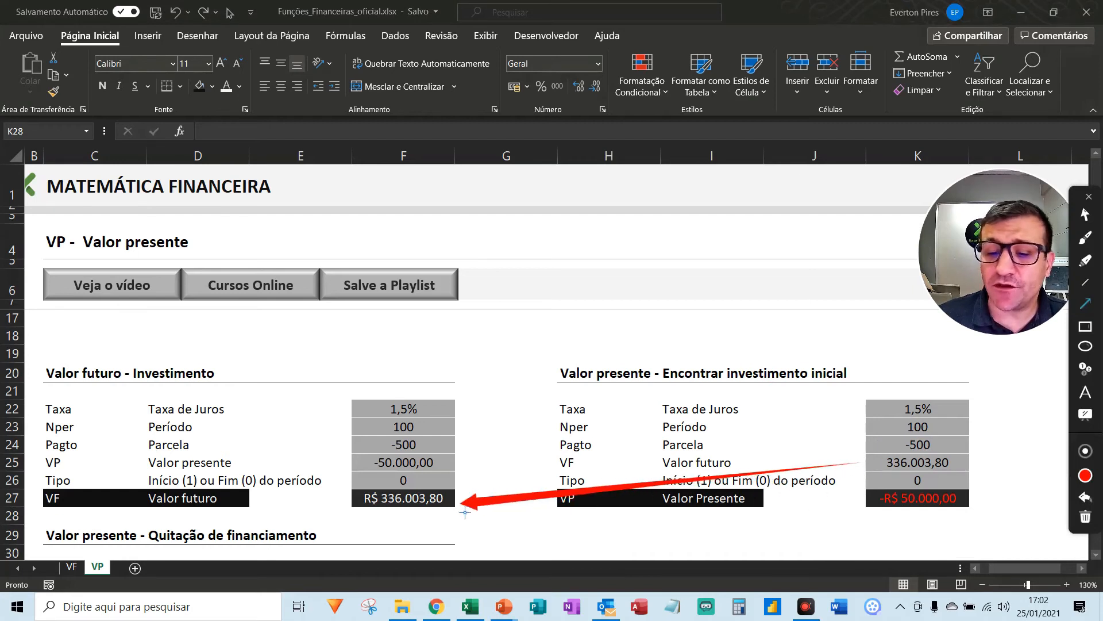
{"action": "left_click_drag", "start_coordinate": [465, 462], "coordinate": [856, 497]}
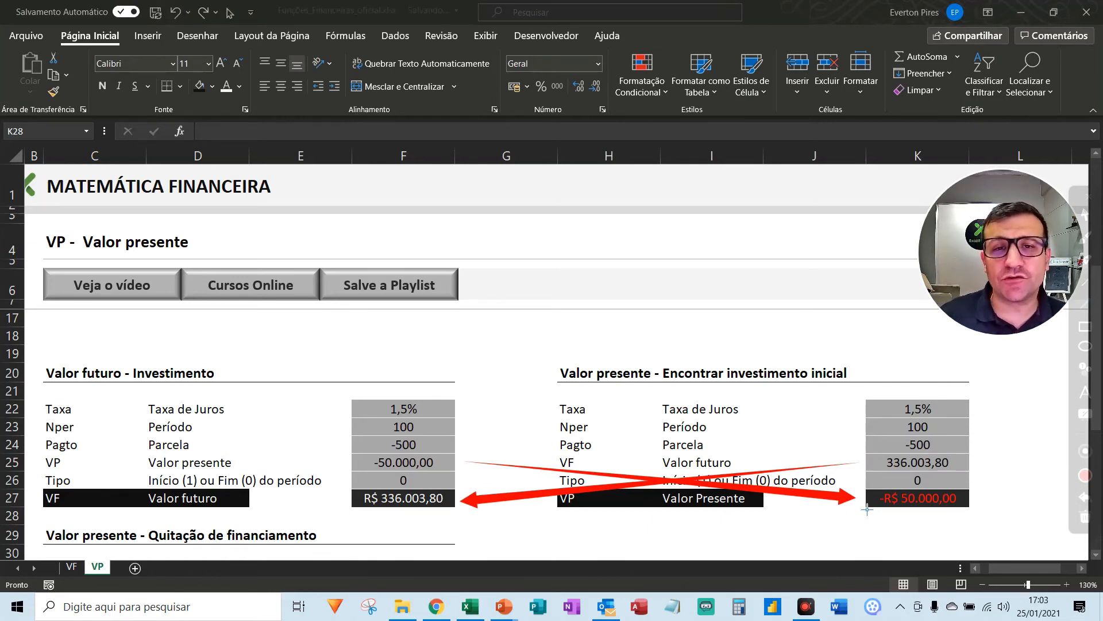
{"action": "key", "text": "Escape"}
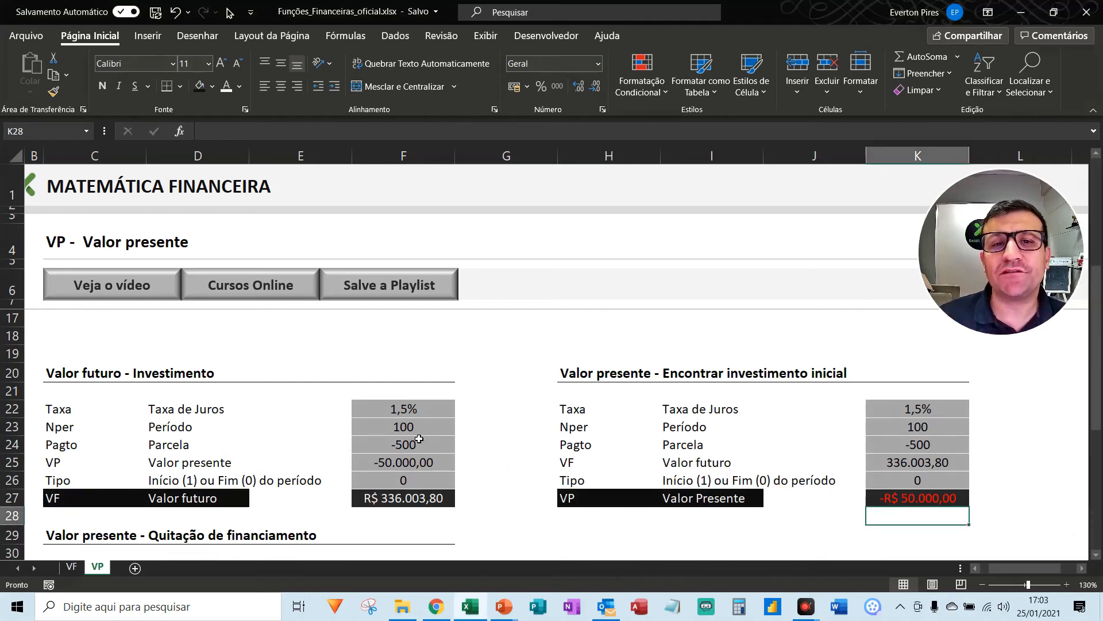
- Examine the financing balance, remaining months and rate given below the Quitação de financiamento block
{"action": "scroll", "coordinate": [419, 438], "scroll_direction": "down", "scroll_amount": 4}
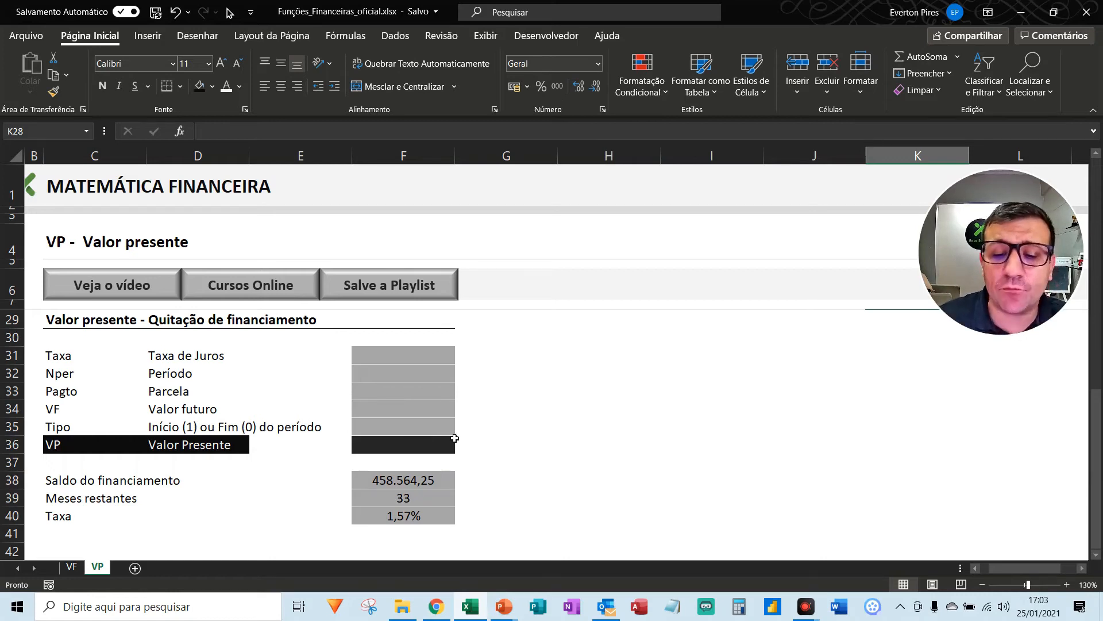
{"action": "key", "text": "ctrl+shift+d"}
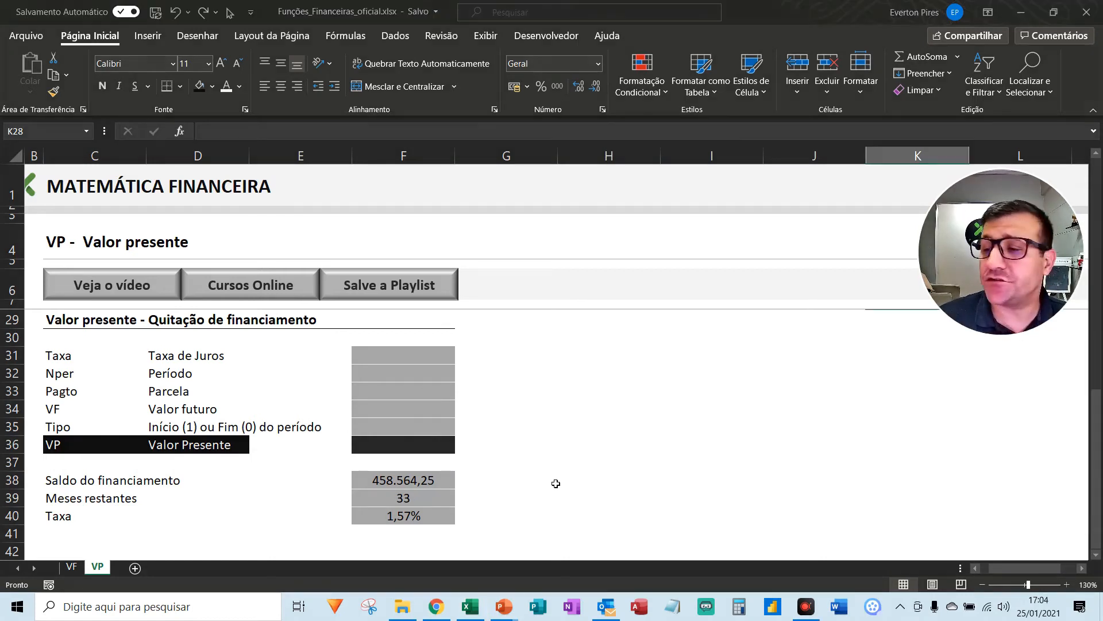
{"action": "left_click", "coordinate": [1092, 328]}
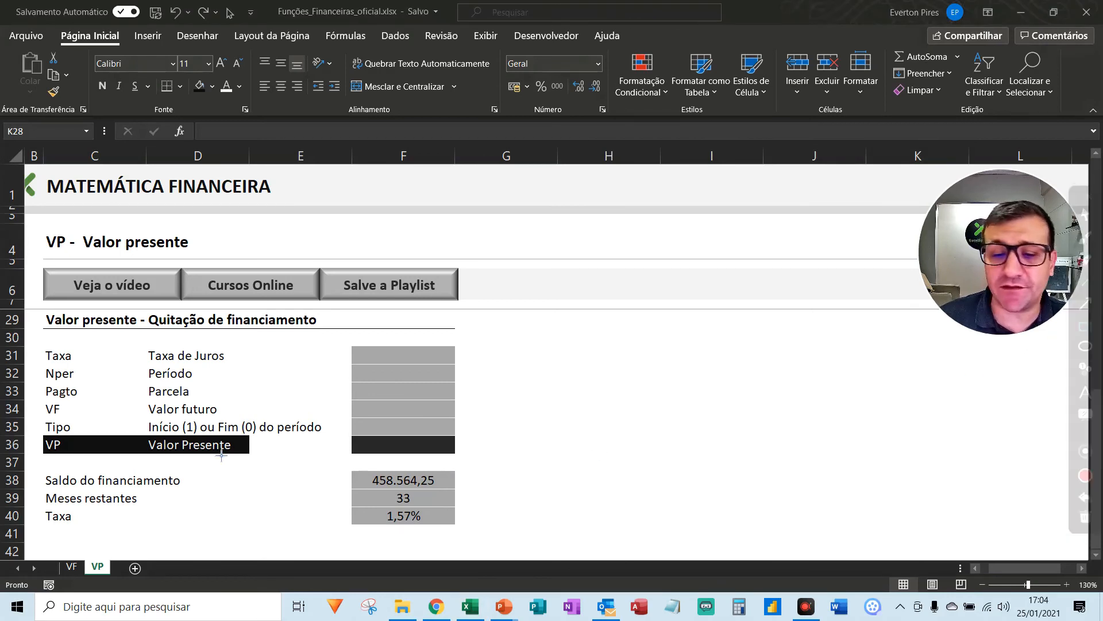
{"action": "left_click_drag", "start_coordinate": [299, 440], "coordinate": [511, 553]}
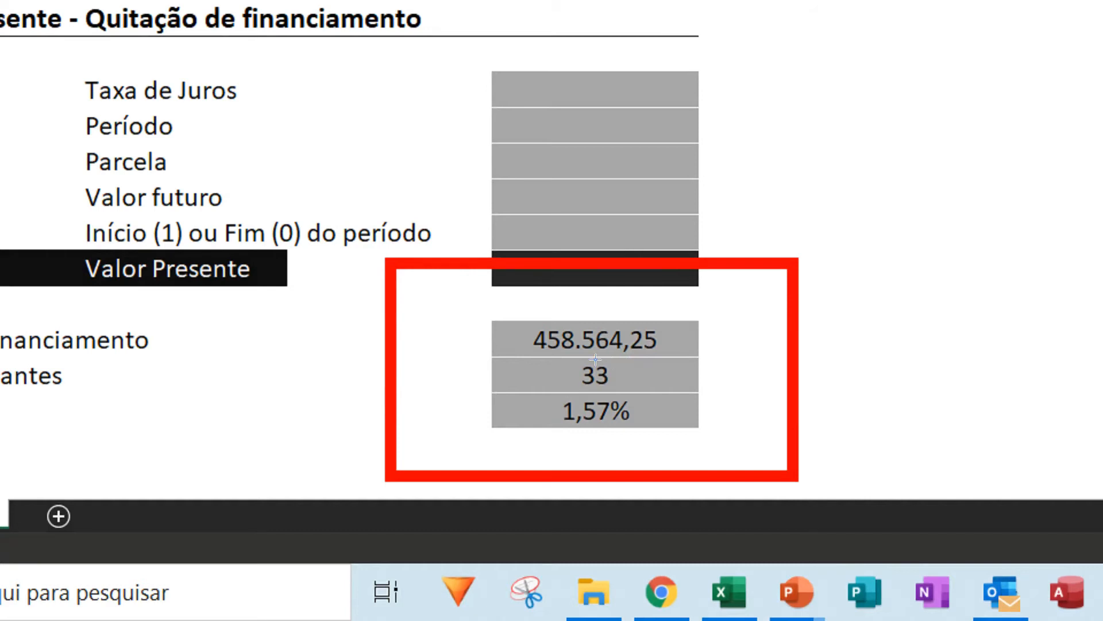
{"action": "left_click_drag", "start_coordinate": [546, 347], "coordinate": [646, 384]}
{"action": "mouse_move", "coordinate": [491, 378]}
{"action": "left_mouse_down"}
{"action": "mouse_move", "coordinate": [567, 448]}
{"action": "mouse_move", "coordinate": [706, 467]}
{"action": "mouse_move", "coordinate": [712, 454]}
{"action": "left_mouse_up"}
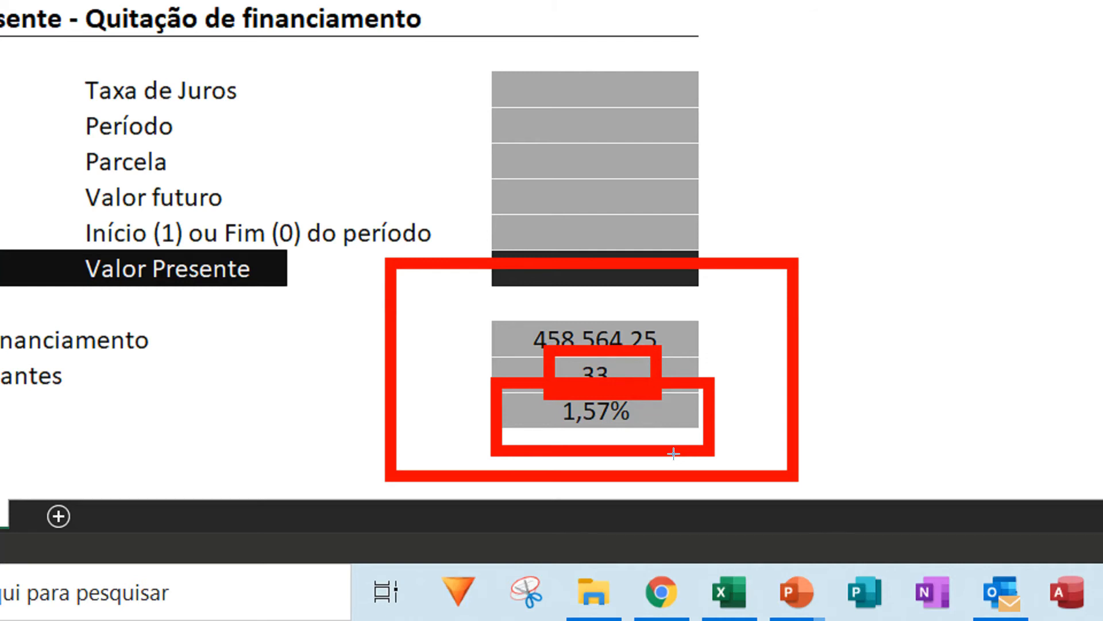
{"action": "key", "text": "Escape"}
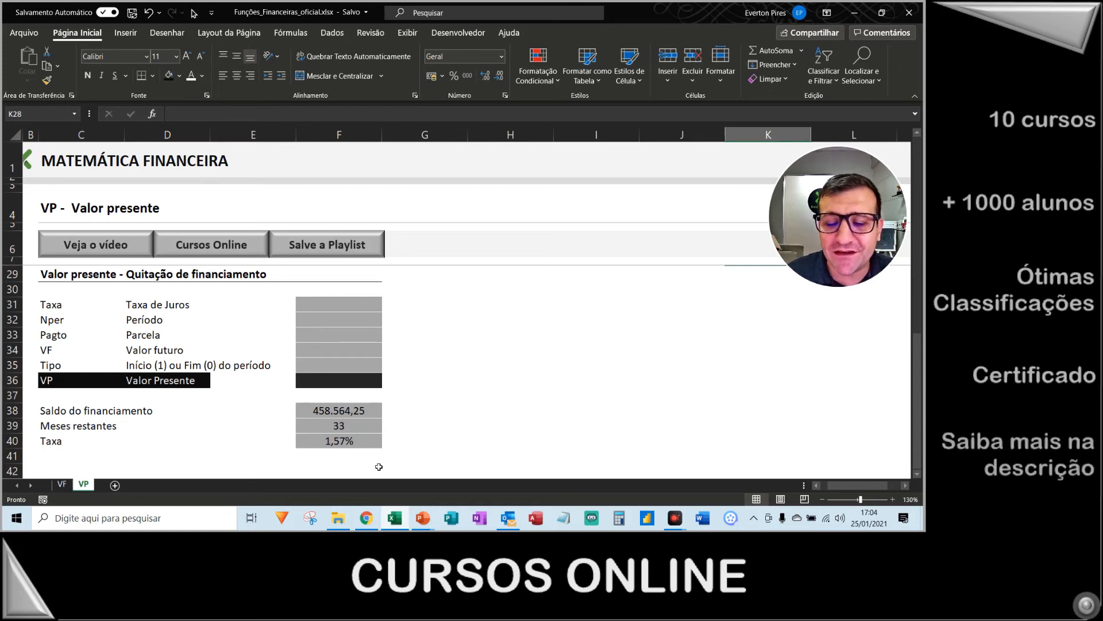
{"action": "key", "text": "ctrl+alt+d"}
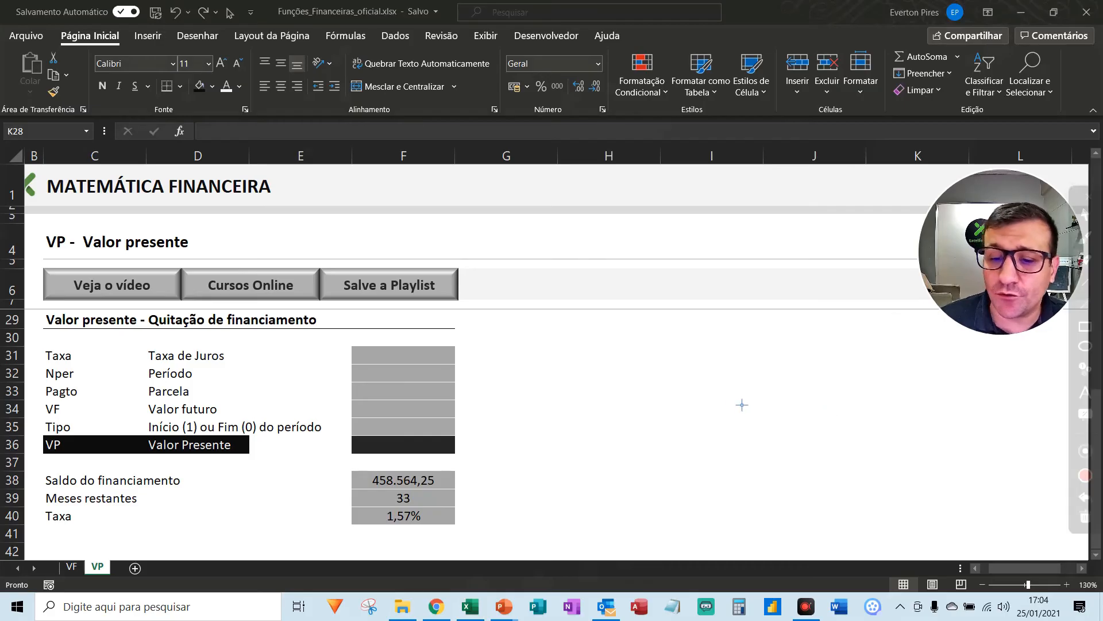
{"action": "left_click_drag", "start_coordinate": [605, 337], "coordinate": [396, 415]}
{"action": "left_click_drag", "start_coordinate": [472, 486], "coordinate": [469, 487]}
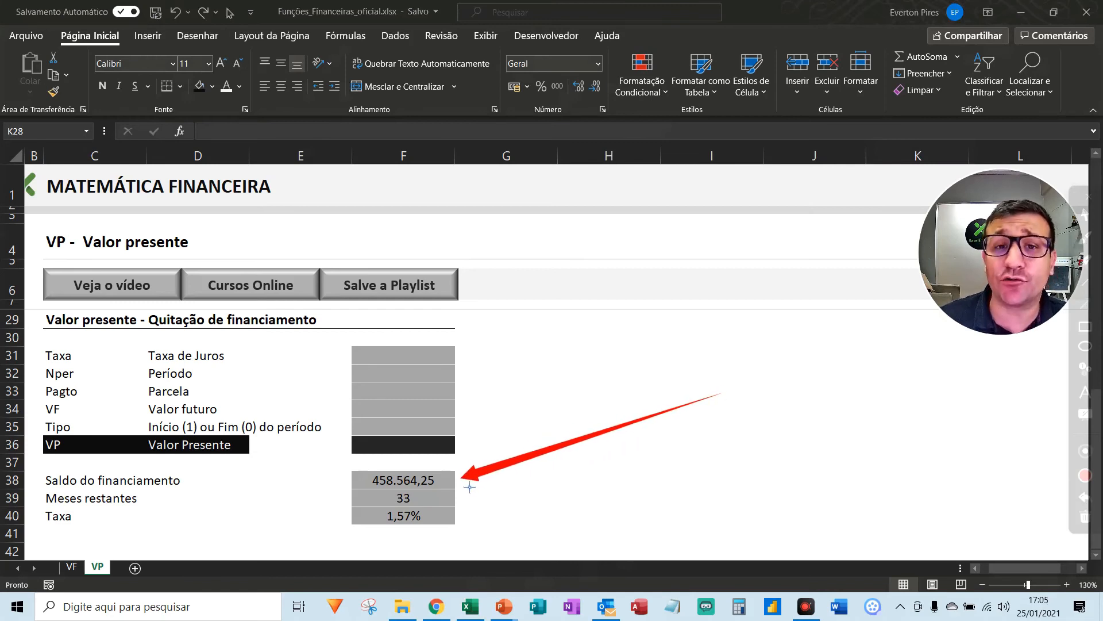
{"action": "left_click_drag", "start_coordinate": [636, 505], "coordinate": [454, 506]}
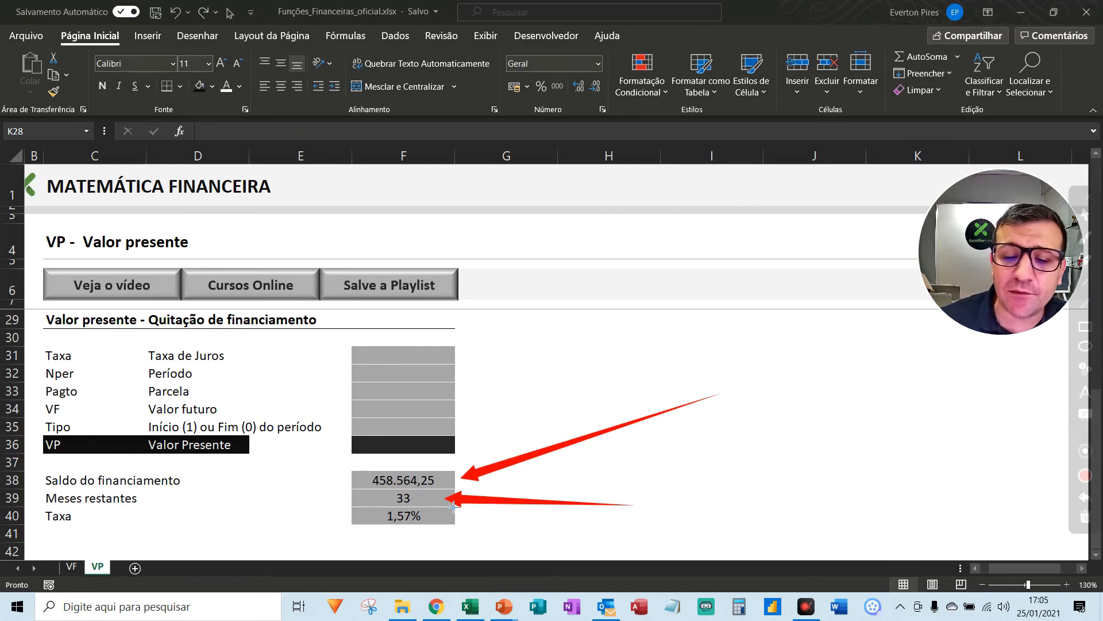
{"action": "left_click_drag", "start_coordinate": [519, 543], "coordinate": [448, 523]}
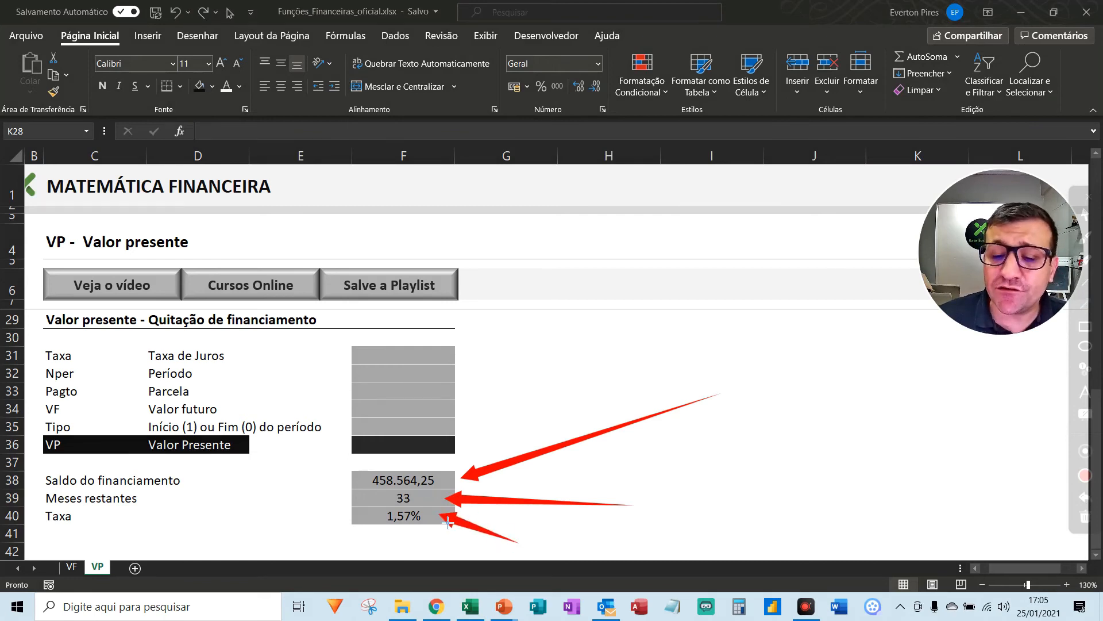
{"action": "key", "text": "Escape"}
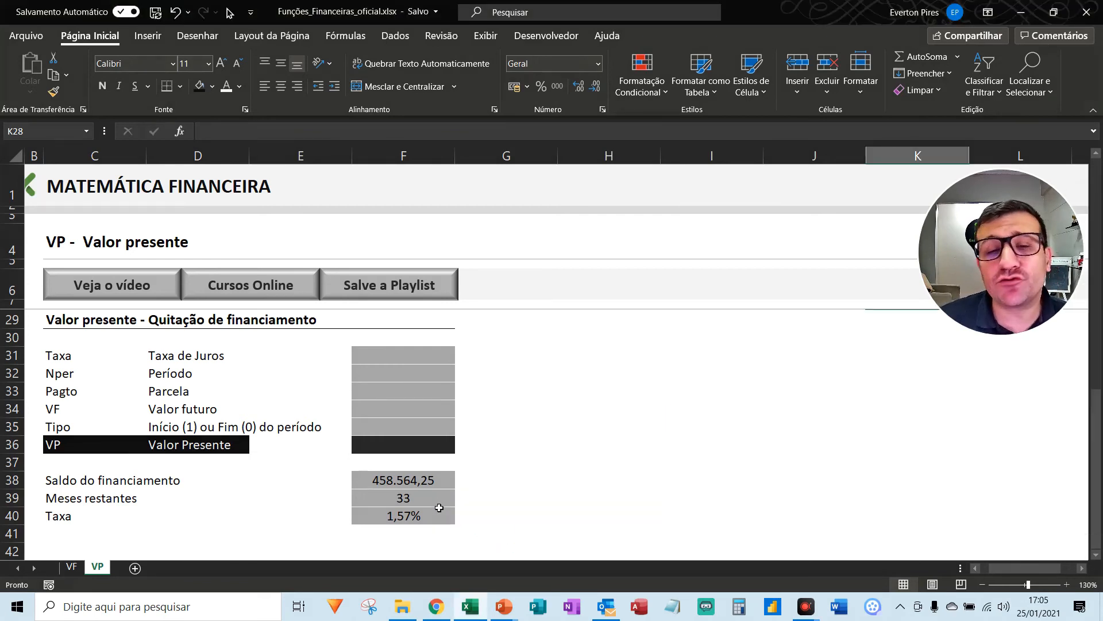
- Enter a rate of 1,57% in F31 and a period of 33 in F32 of the Quitação de financiamento block
{"action": "left_click", "coordinate": [395, 360]}
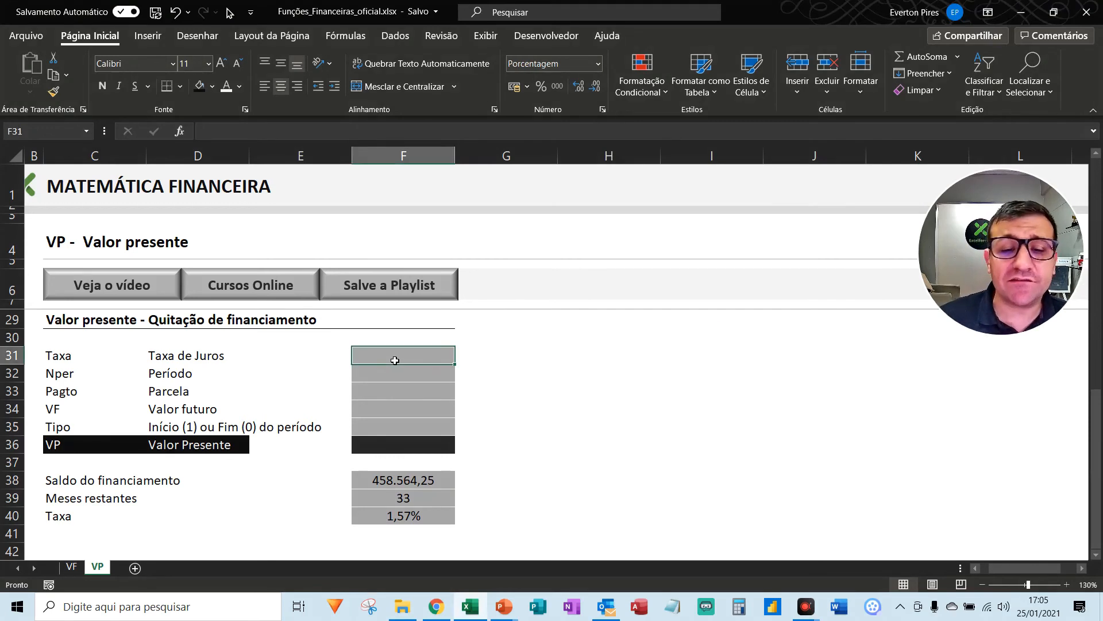
{"action": "type", "text": "1,57"}
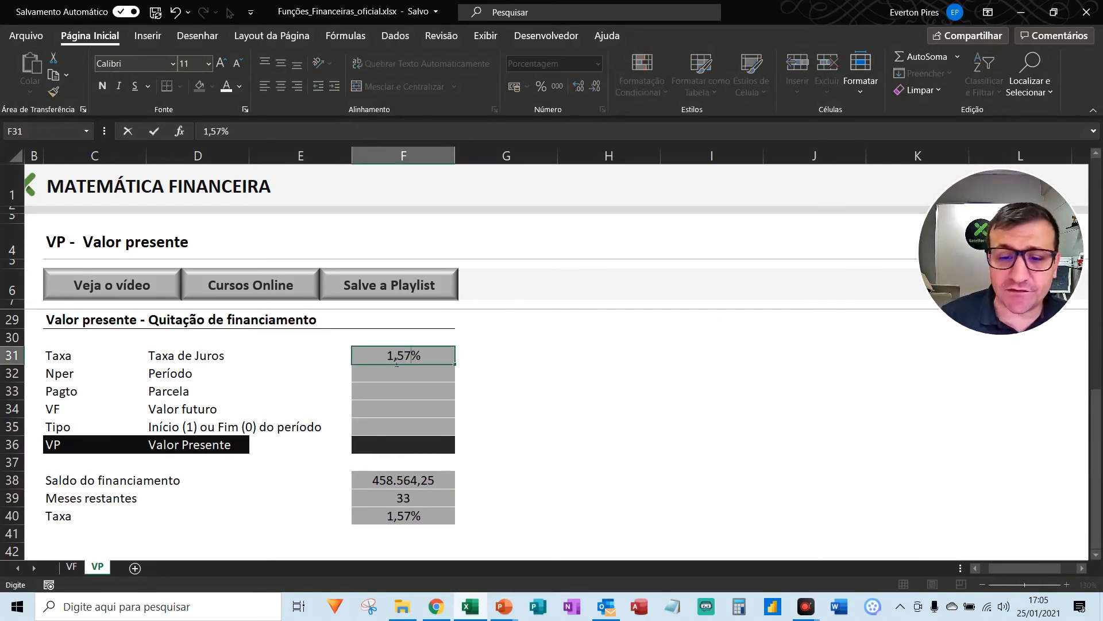
{"action": "key", "text": "Return"}
{"action": "key", "text": "Return"}
{"action": "key", "text": "Up"}
{"action": "type", "text": "33"}
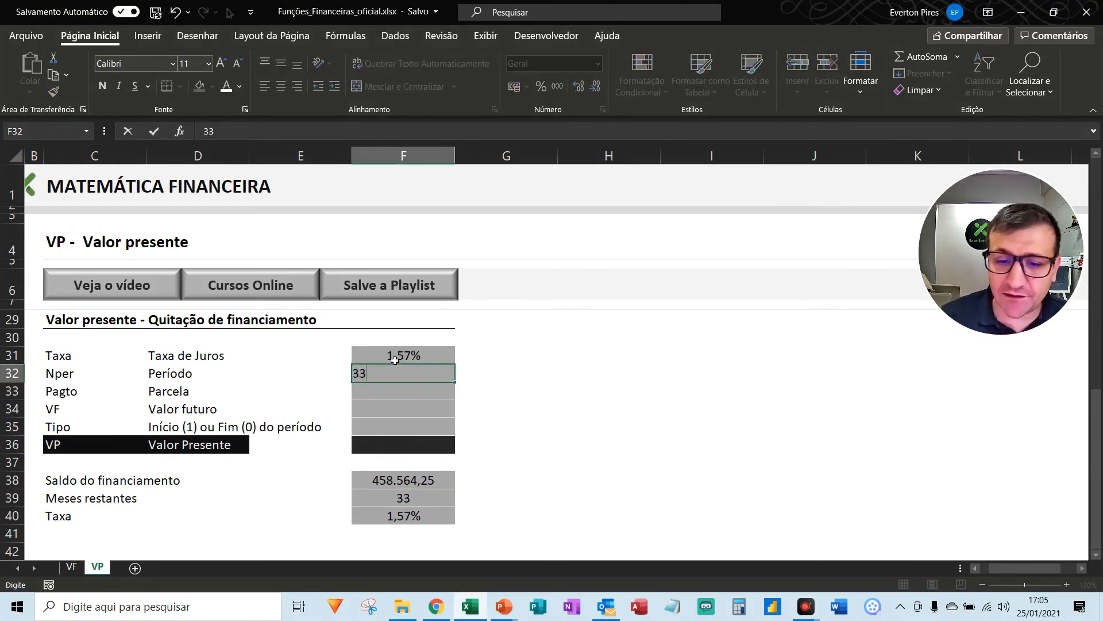
{"action": "key", "text": "Return"}
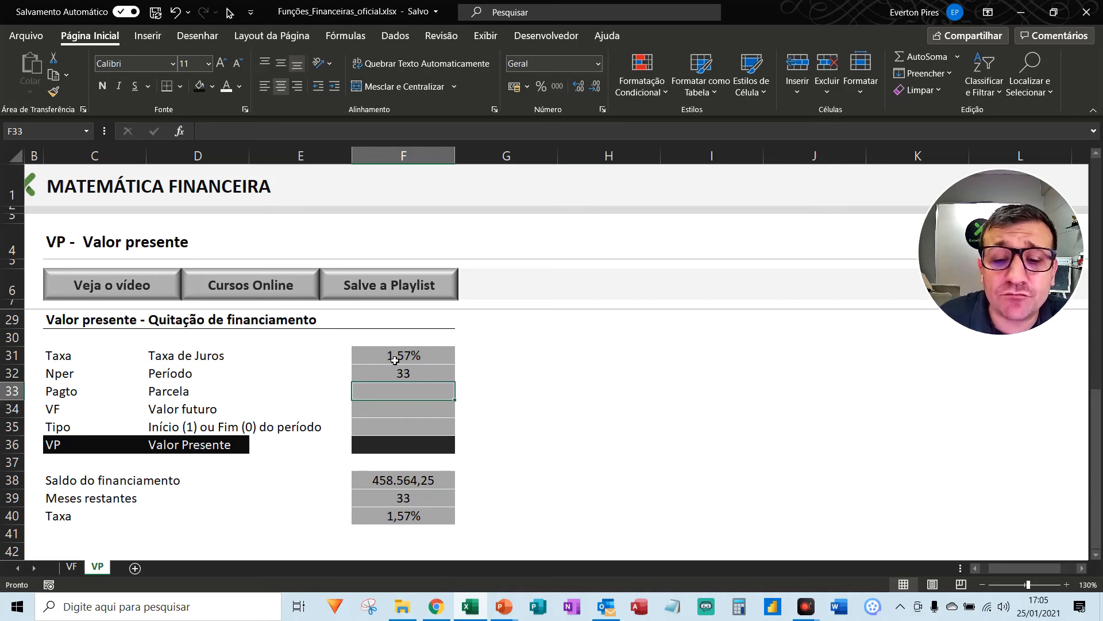
- Leave the installment in F33 empty and copy the financing balance from F38 into the future value cell F34
{"action": "key", "text": "Return"}
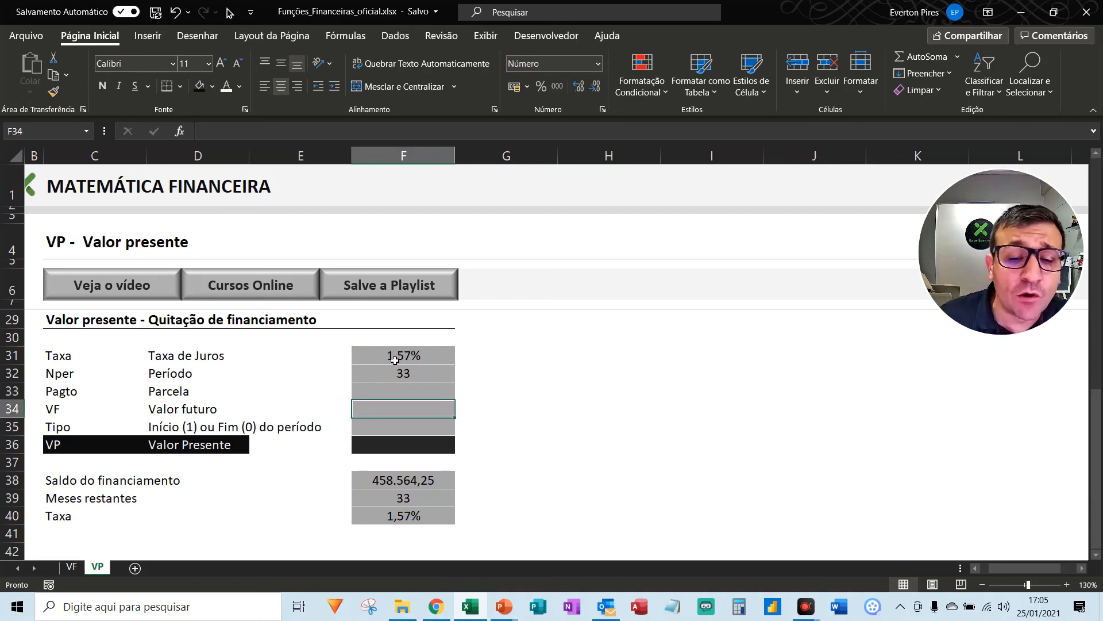
{"action": "left_click", "coordinate": [394, 482]}
{"action": "key", "text": "ctrl+c"}
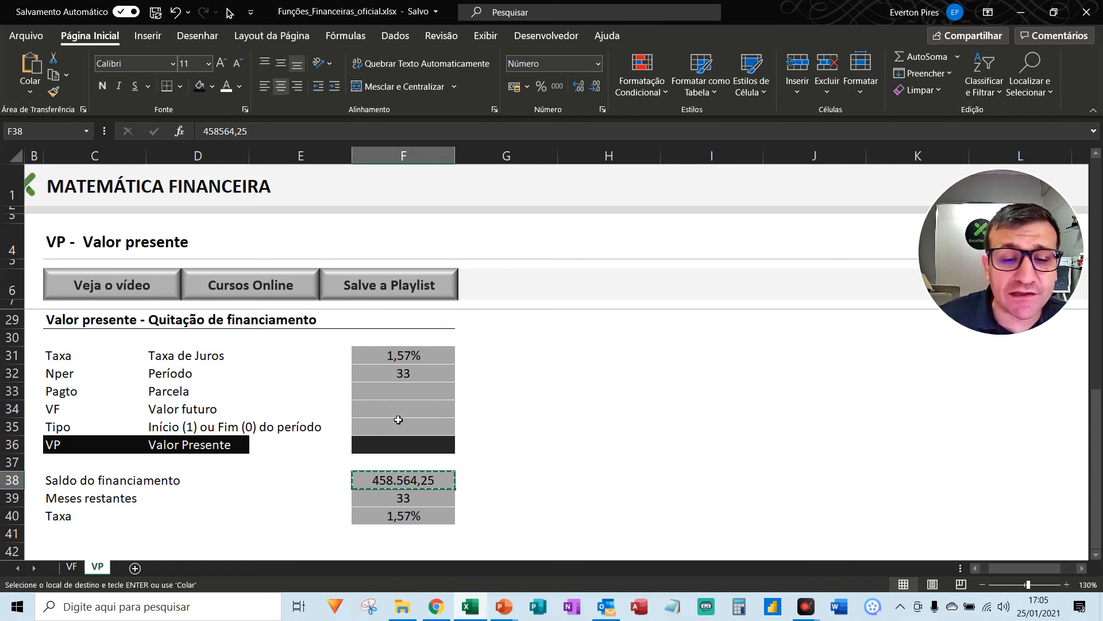
{"action": "left_click", "coordinate": [392, 414]}
{"action": "key", "text": "ctrl+v"}
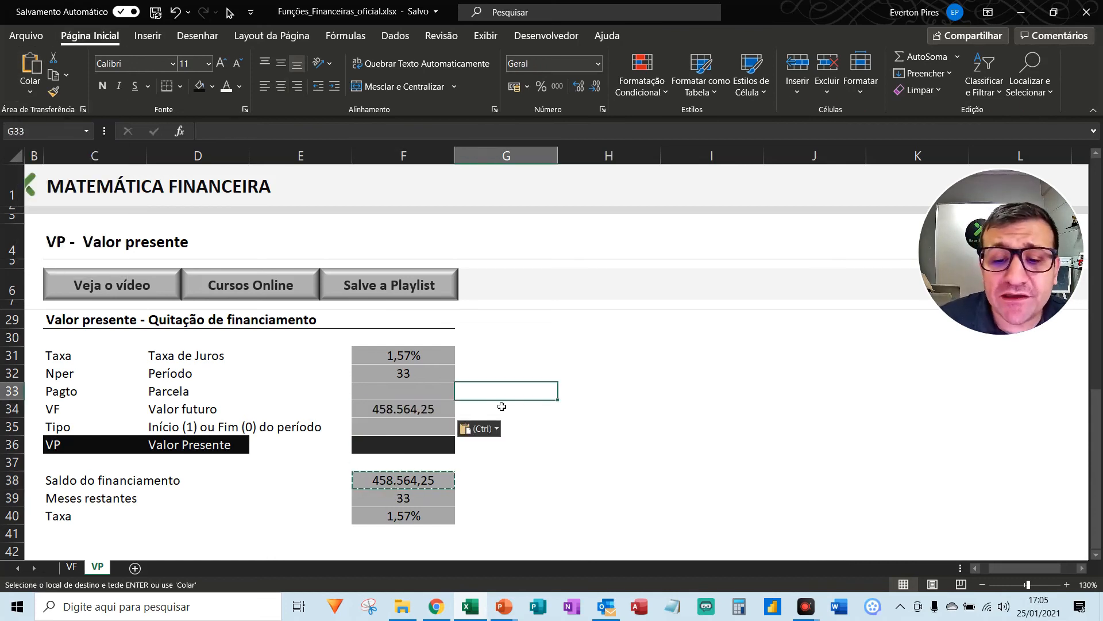
{"action": "key", "text": "Escape"}
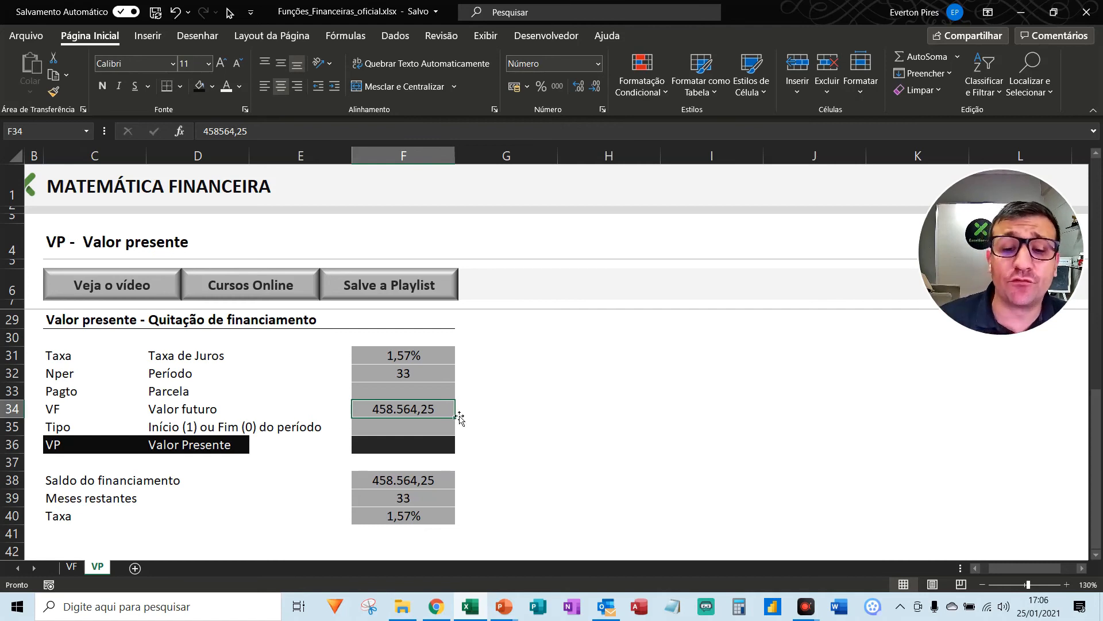
- Set the payment type in F35 to 0 for end of period
{"action": "left_click", "coordinate": [404, 427]}
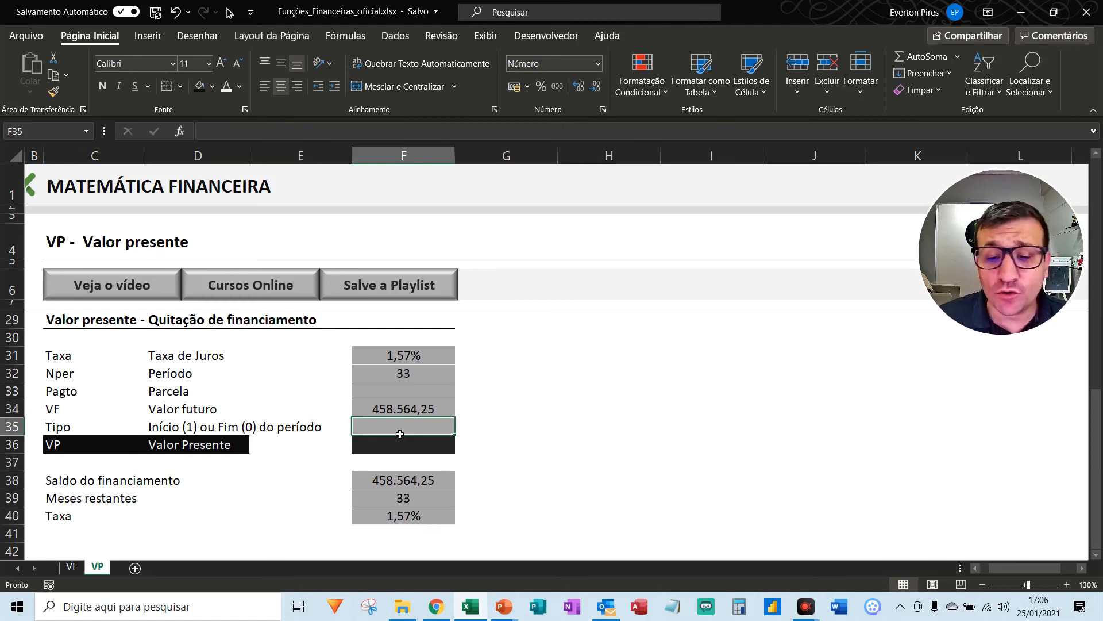
{"action": "type", "text": "0"}
{"action": "key", "text": "Return"}
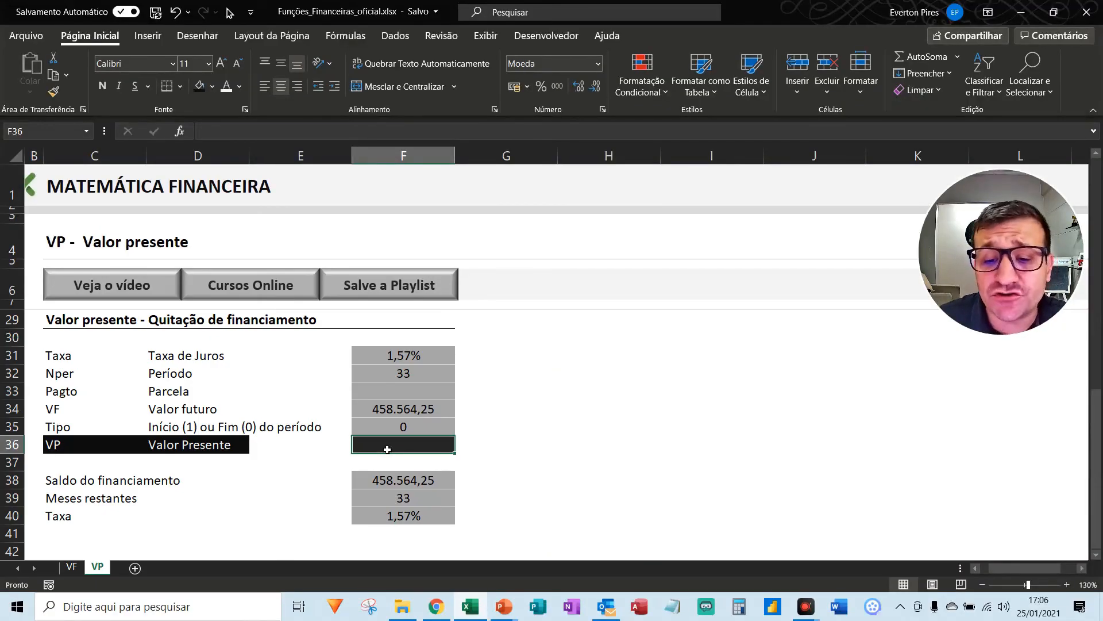
- Start a VP formula in F36 with F31 as the rate, F32 as the period and F33 as the payment
{"action": "type", "text": "=vp("}
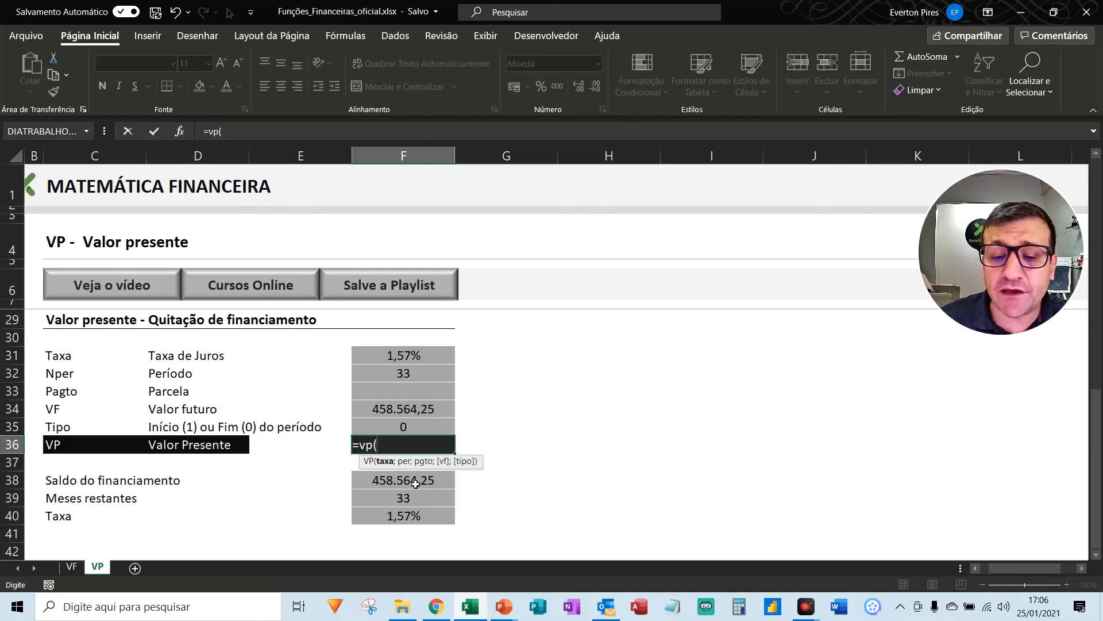
{"action": "key", "text": "Up"}
{"action": "key", "text": "Up"}
{"action": "key", "text": "Up"}
{"action": "key", "text": "Up"}
{"action": "key", "text": "Up"}
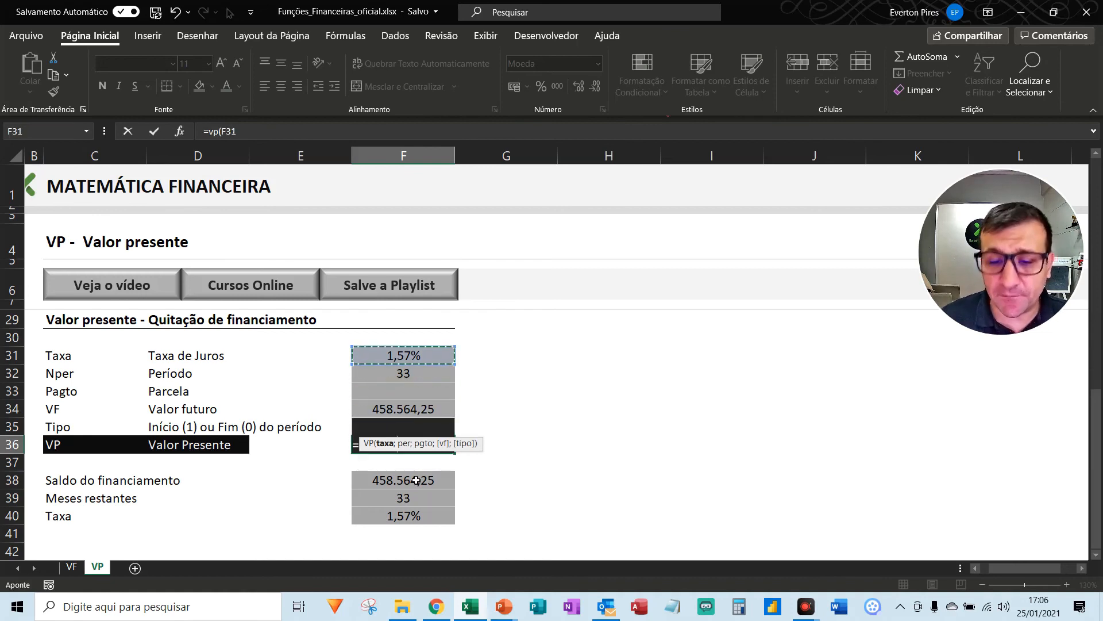
{"action": "type", "text": ";"}
{"action": "key", "text": "Up"}
{"action": "key", "text": "Up"}
{"action": "key", "text": "Up"}
{"action": "key", "text": "Up"}
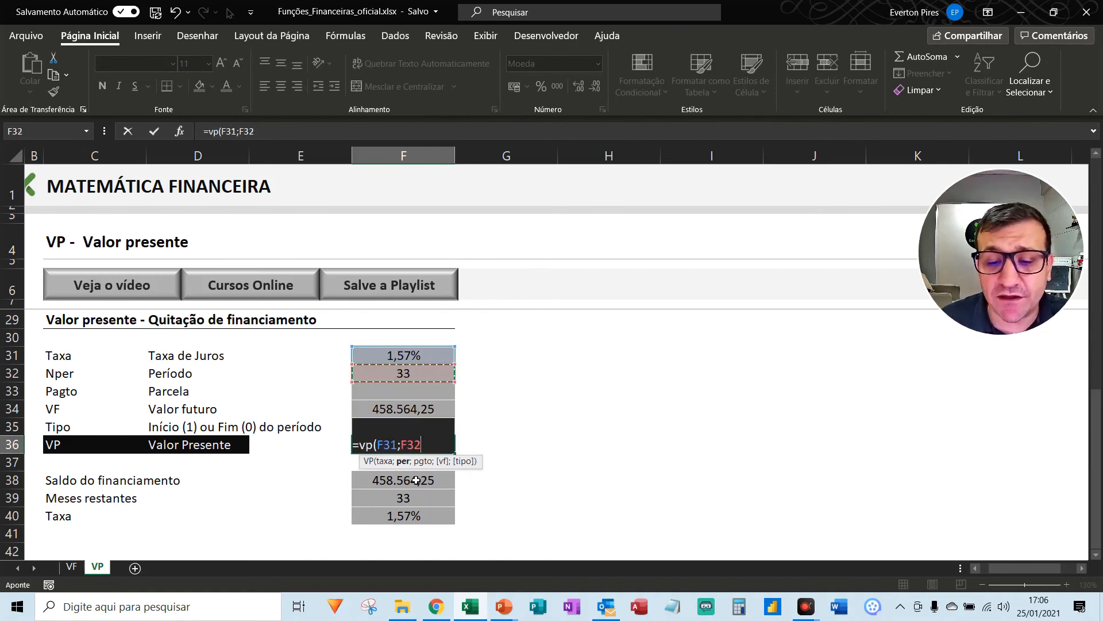
{"action": "type", "text": ";"}
{"action": "key", "text": "Up"}
{"action": "key", "text": "Up"}
{"action": "key", "text": "Up"}
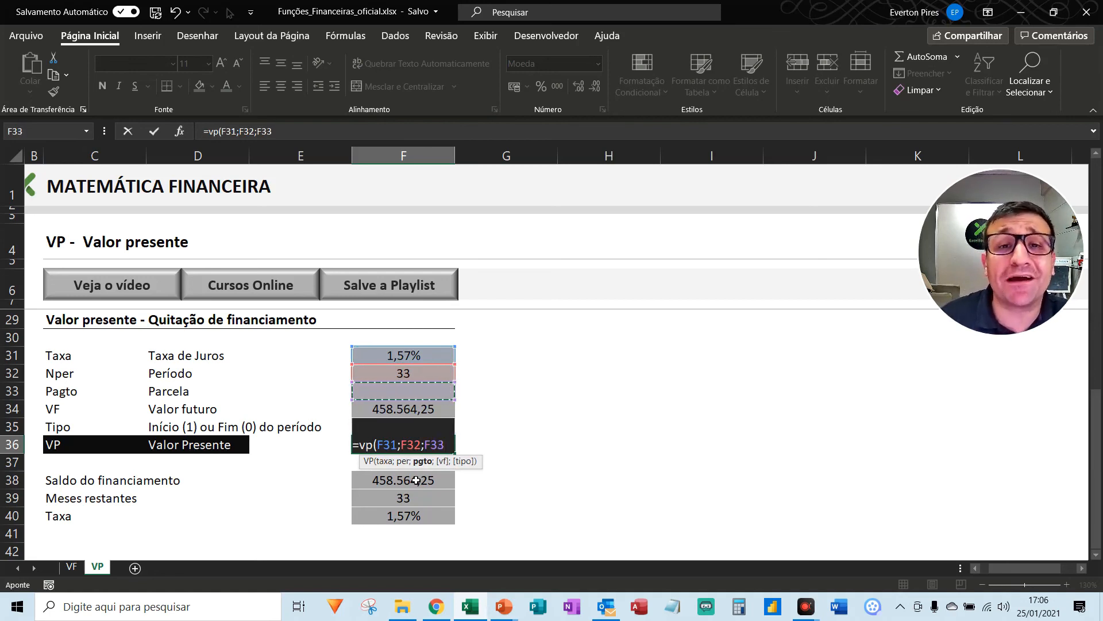
- Complete the VP formula in F36 with F34 as the future value and 0 as the payment type
{"action": "type", "text": ";"}
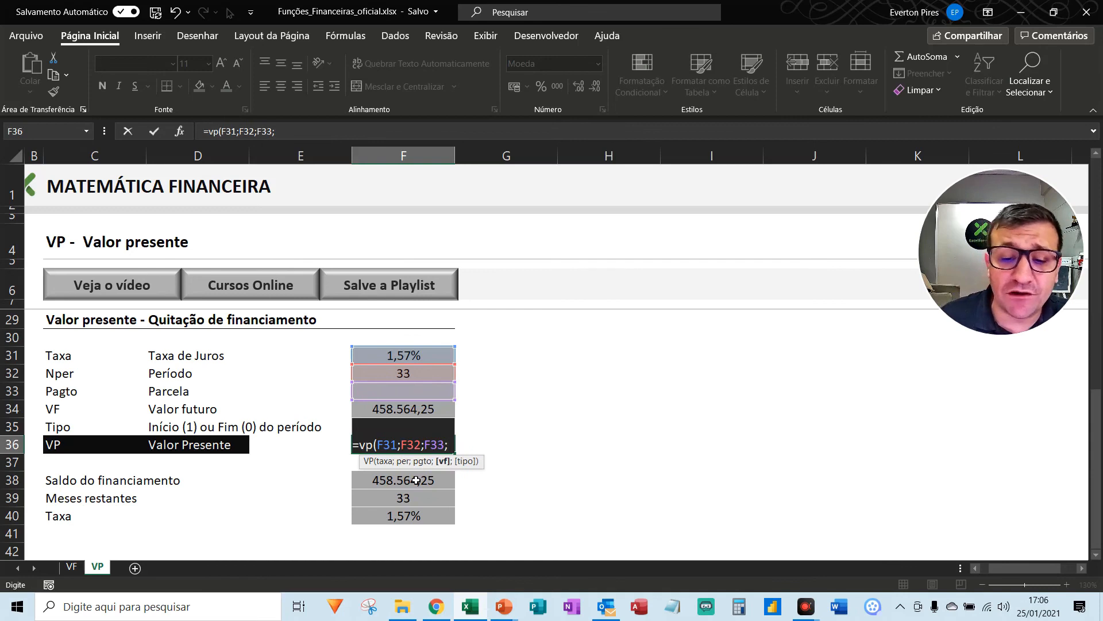
{"action": "key", "text": "Up"}
{"action": "key", "text": "Up"}
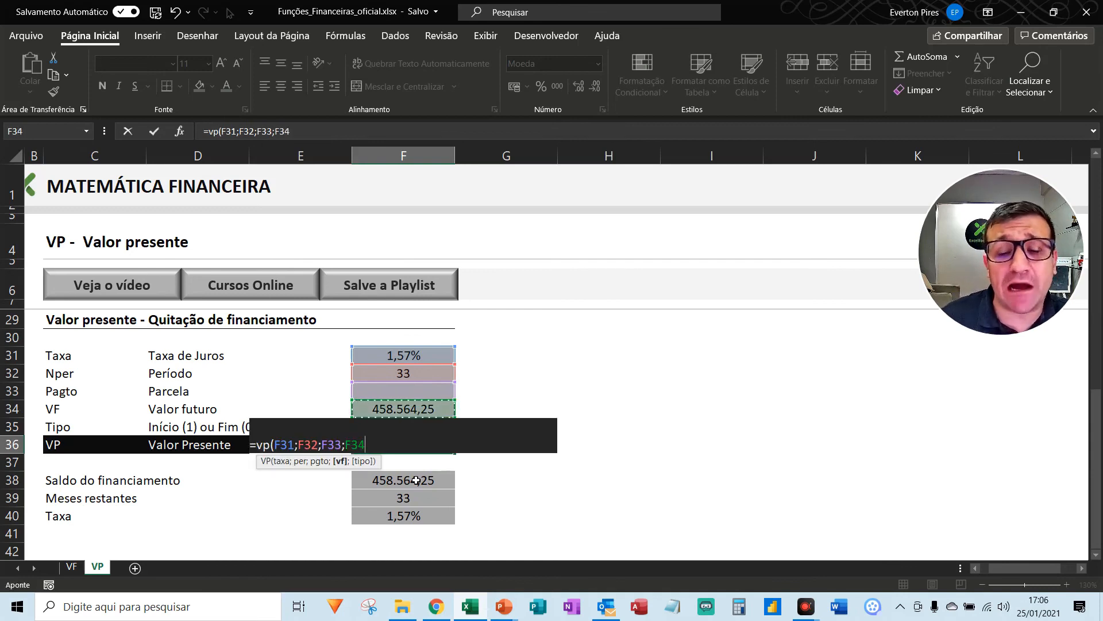
{"action": "type", "text": ";"}
{"action": "key", "text": "BackSpace"}
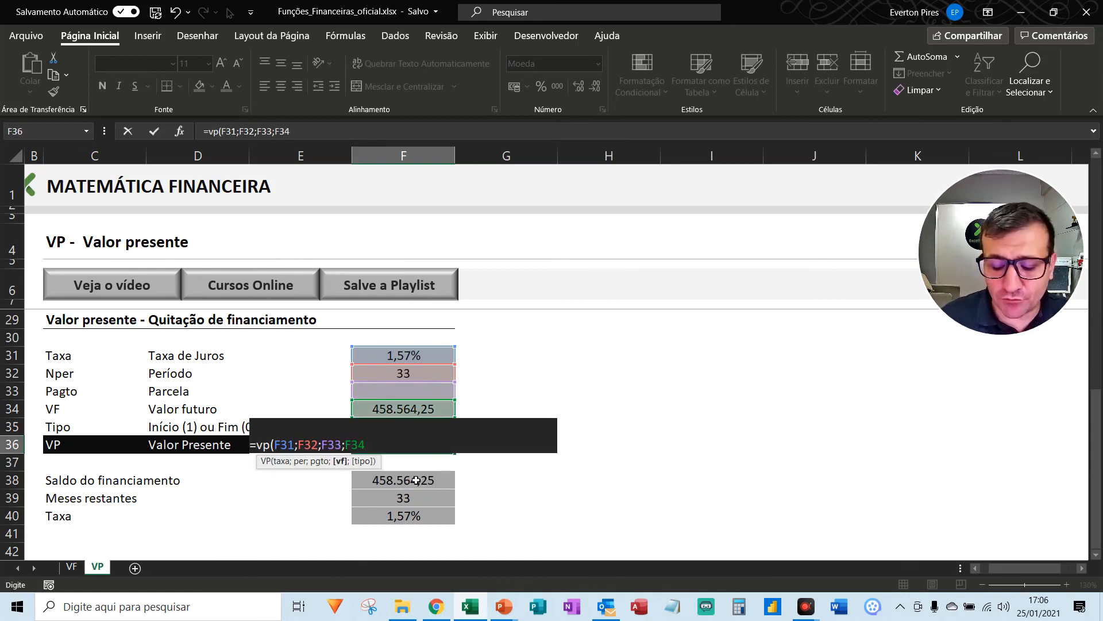
{"action": "type", "text": ";"}
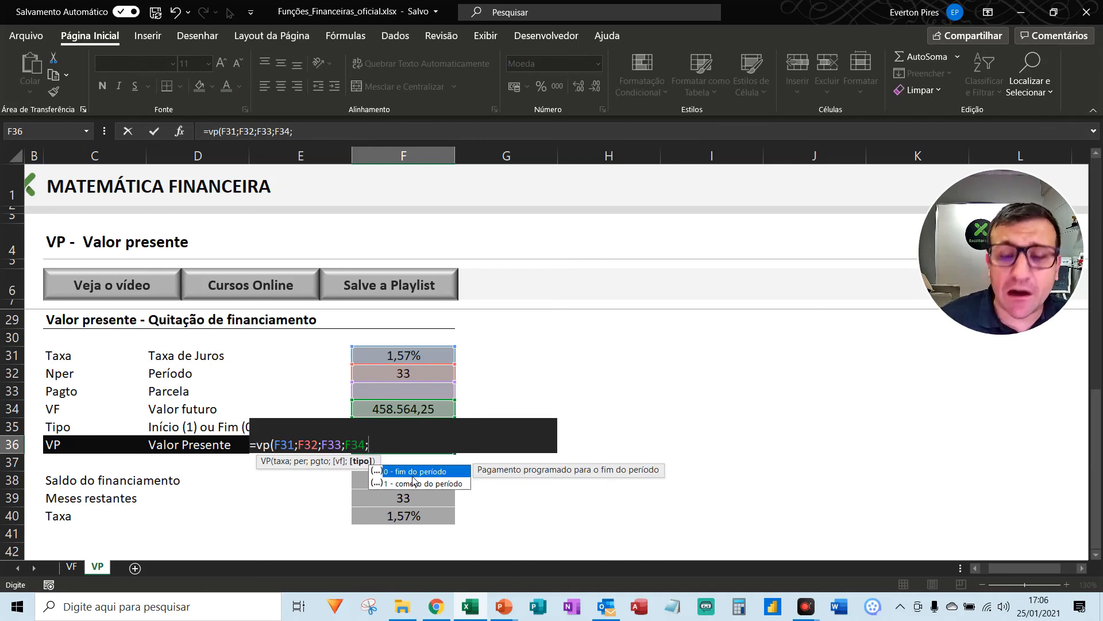
{"action": "type", "text": "0"}
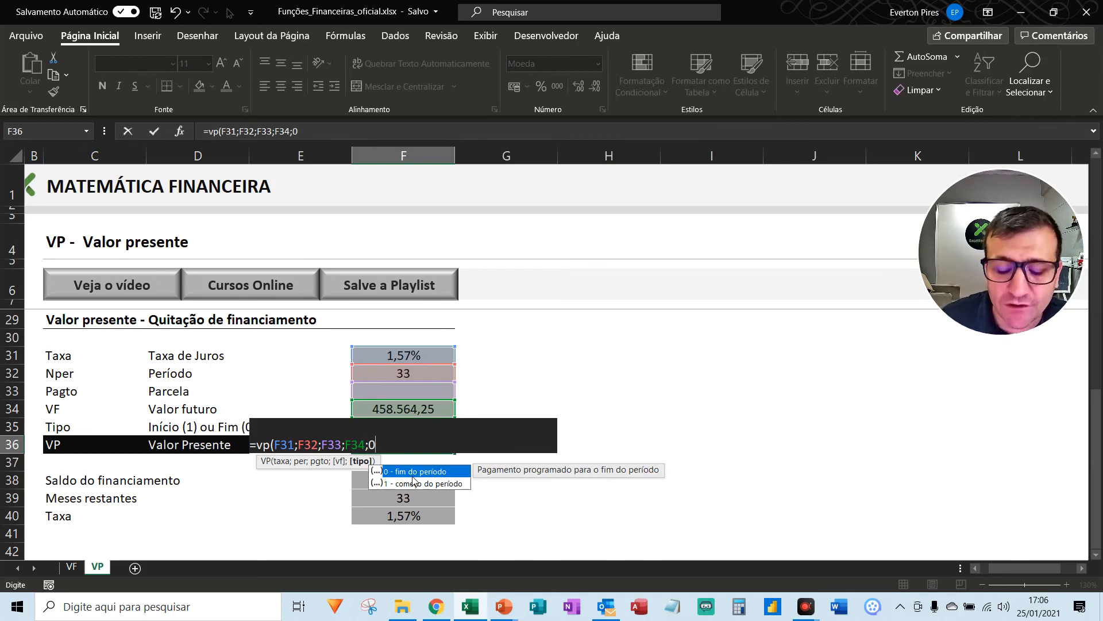
{"action": "type", "text": ")"}
{"action": "key", "text": "Return"}
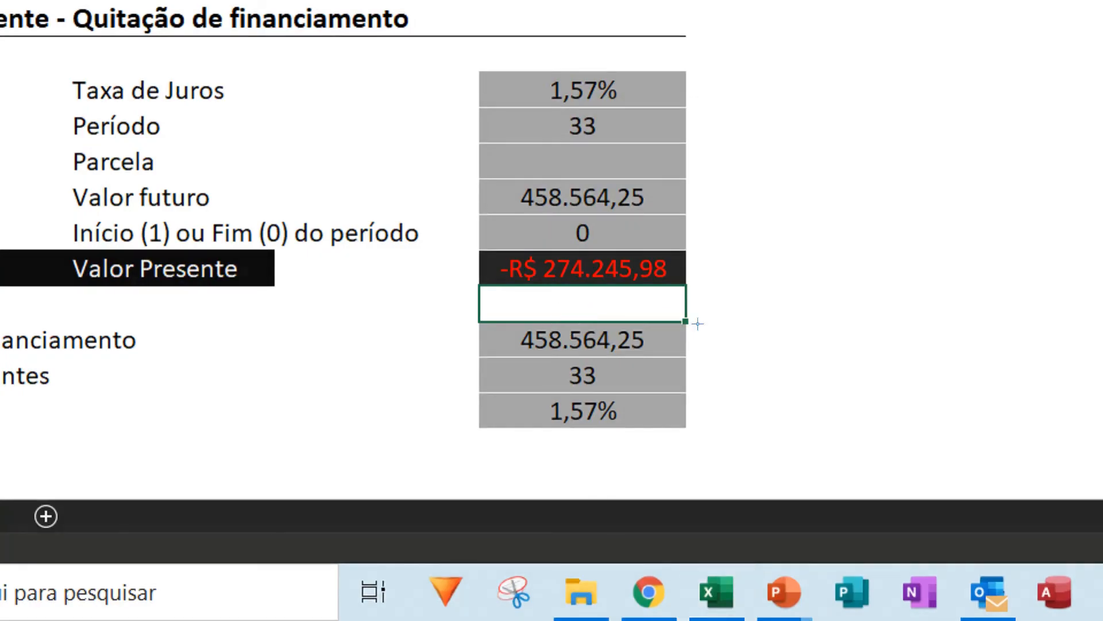
- Compare the financing balance in F38 with the present value in F36, marking both with red arrows and framing the present value
{"action": "left_click_drag", "start_coordinate": [946, 283], "coordinate": [803, 307]}
{"action": "key", "text": "Escape"}
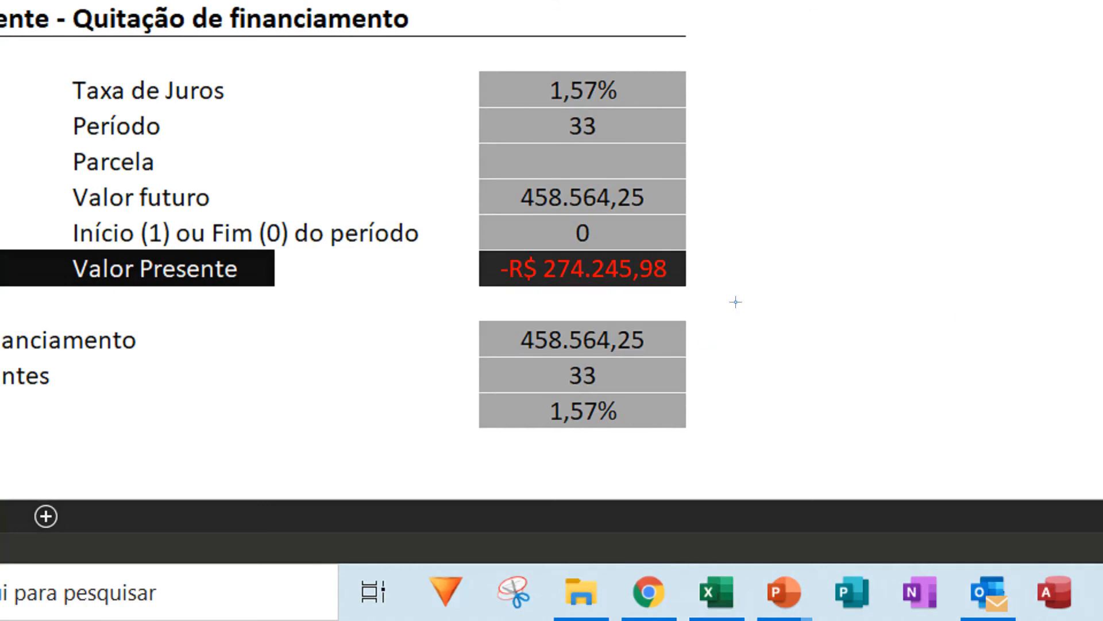
{"action": "mouse_move", "coordinate": [905, 264]}
{"action": "left_mouse_down"}
{"action": "mouse_move", "coordinate": [855, 289]}
{"action": "mouse_move", "coordinate": [677, 331]}
{"action": "left_mouse_up"}
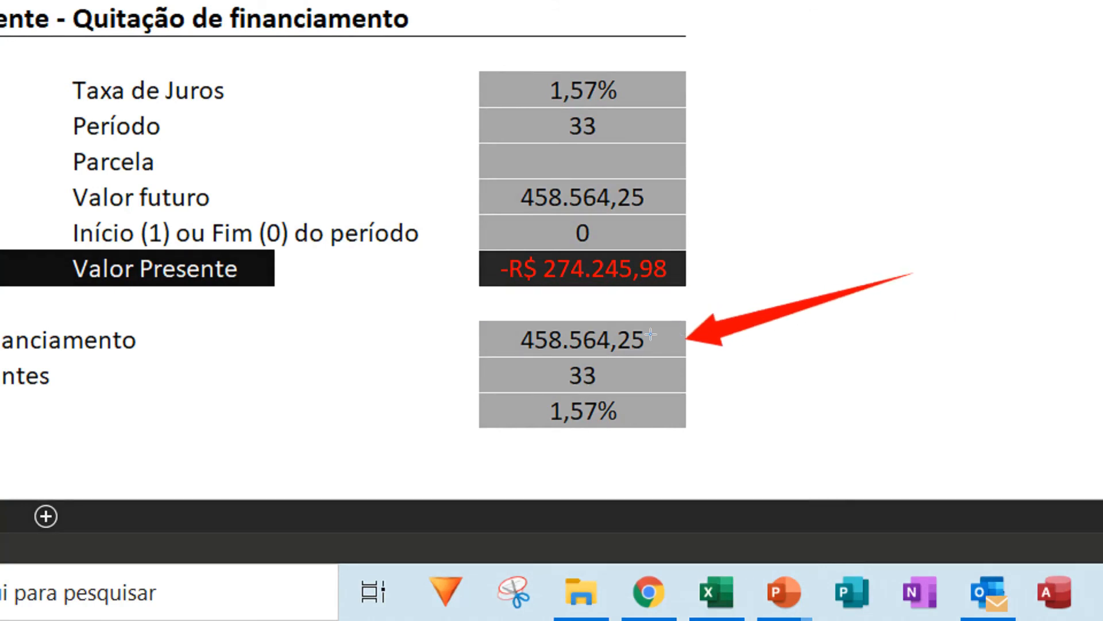
{"action": "mouse_move", "coordinate": [887, 158]}
{"action": "left_mouse_down"}
{"action": "mouse_move", "coordinate": [827, 198]}
{"action": "mouse_move", "coordinate": [661, 267]}
{"action": "mouse_move", "coordinate": [658, 253]}
{"action": "left_mouse_up"}
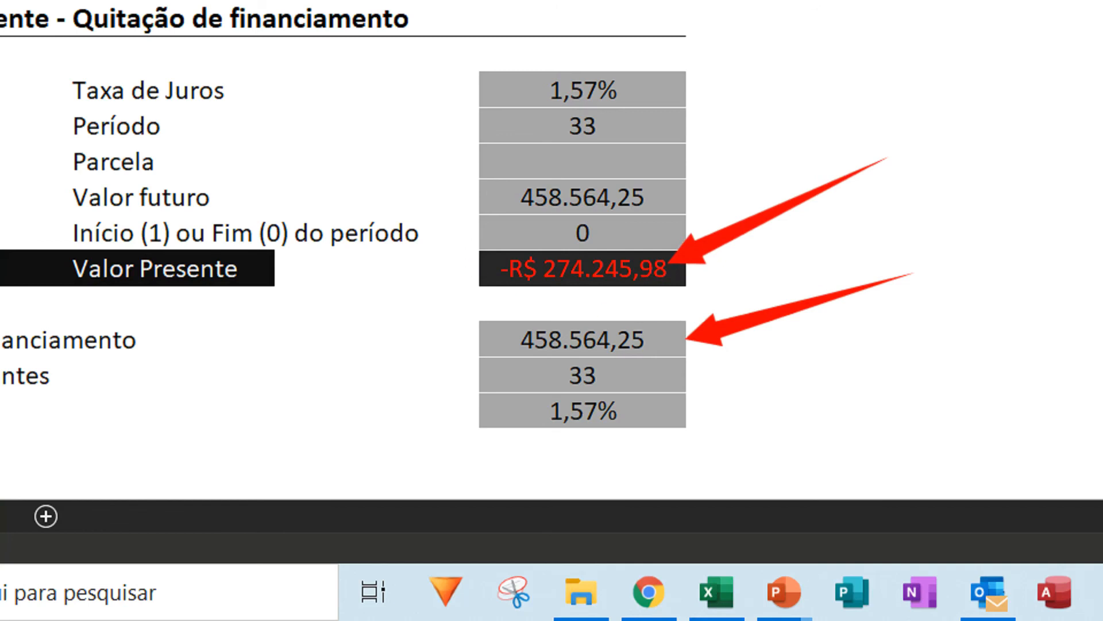
{"action": "mouse_move", "coordinate": [440, 227]}
{"action": "left_mouse_down"}
{"action": "mouse_move", "coordinate": [450, 251]}
{"action": "mouse_move", "coordinate": [598, 315]}
{"action": "mouse_move", "coordinate": [745, 316]}
{"action": "mouse_move", "coordinate": [725, 305]}
{"action": "left_mouse_up"}
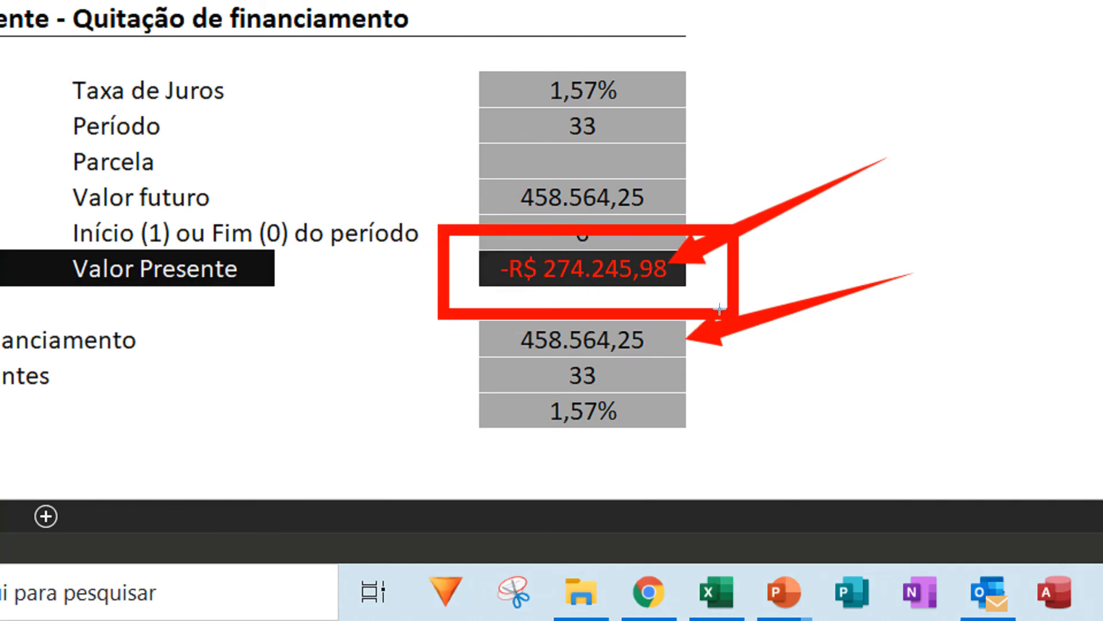
{"action": "key", "text": "Escape"}
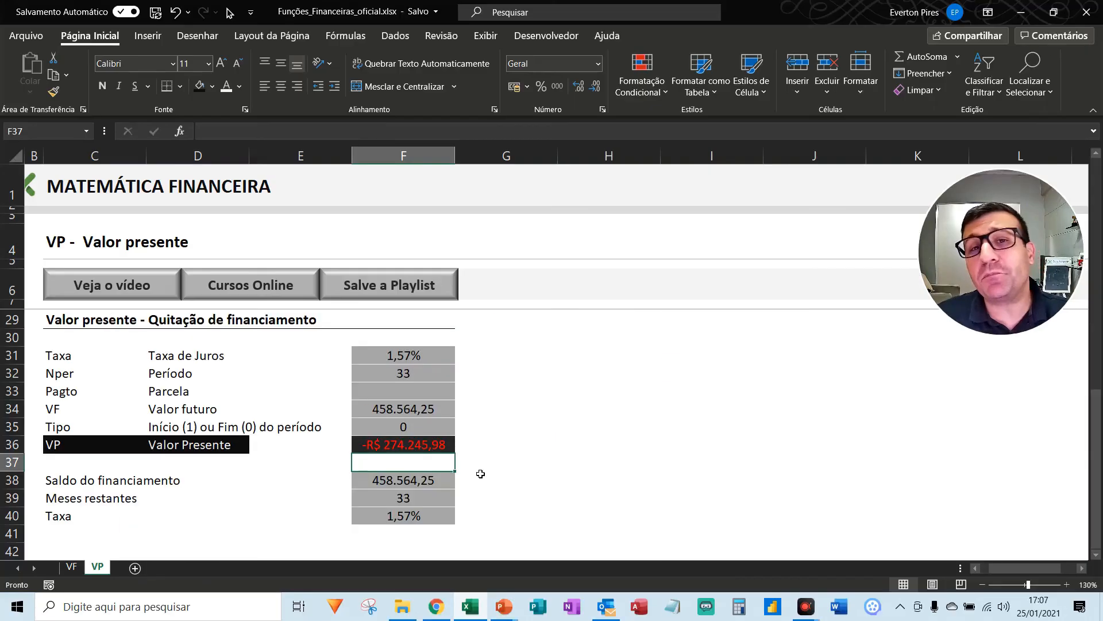